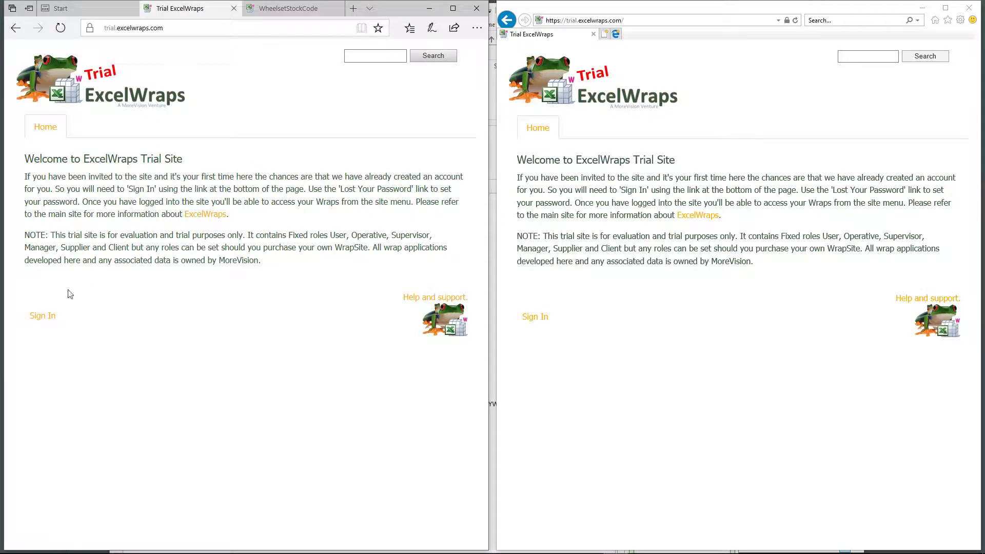
# Sign in to the ExcelWraps trial site with the account's username and password
pyautogui.click(45, 321)
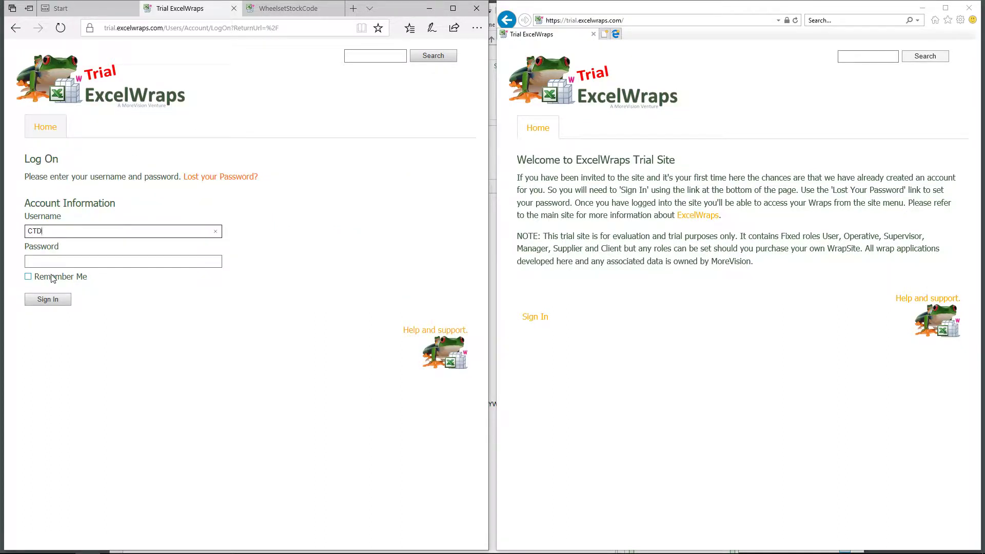
pyautogui.write('CTD')
pyautogui.press('Tab')
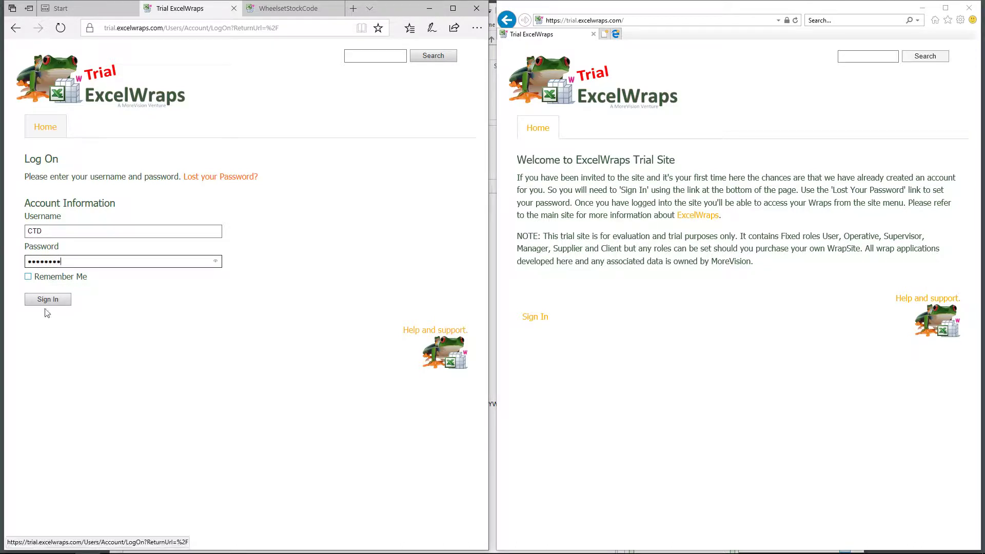
pyautogui.click(63, 302)
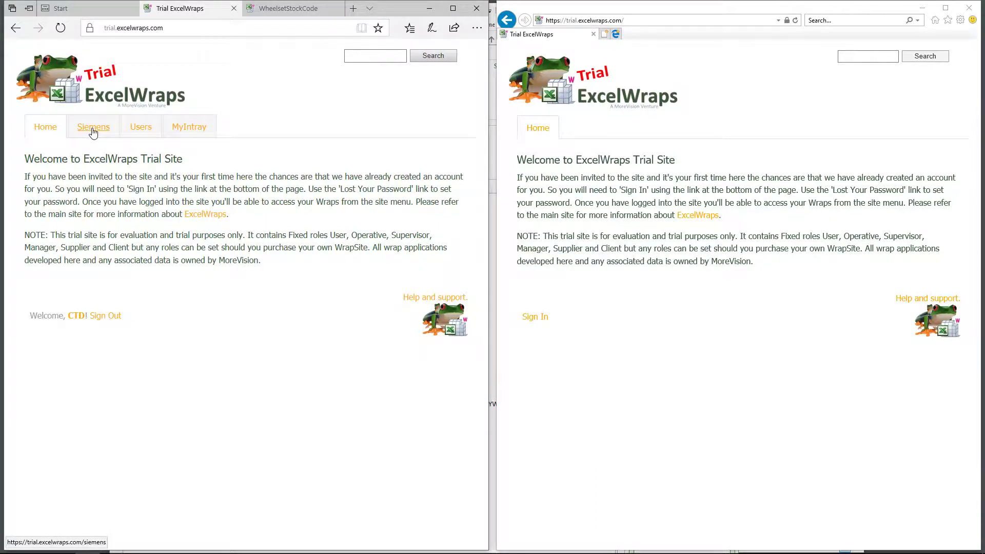
# From the Siemens page, open the WOWIP Wheelset Overhaul wrap instances list
pyautogui.click(93, 129)
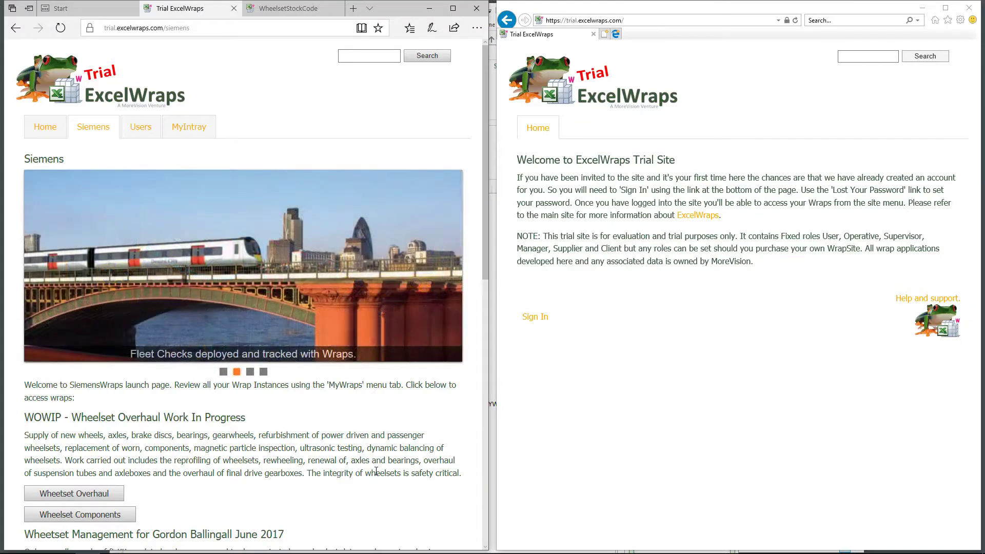
pyautogui.click(76, 496)
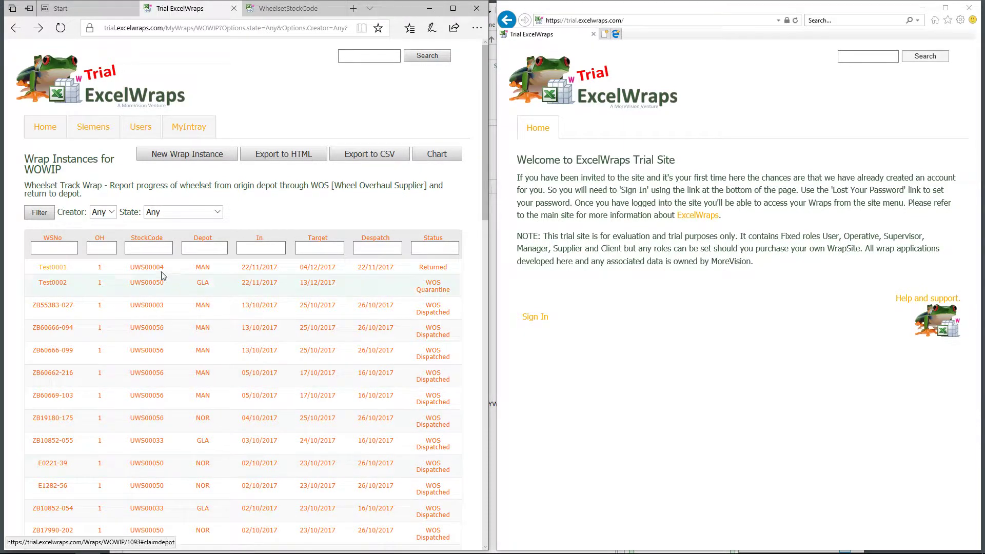
# Filter the WOWIP list to OH 2, clear the filter, then switch to the Chart view
pyautogui.click(72, 249)
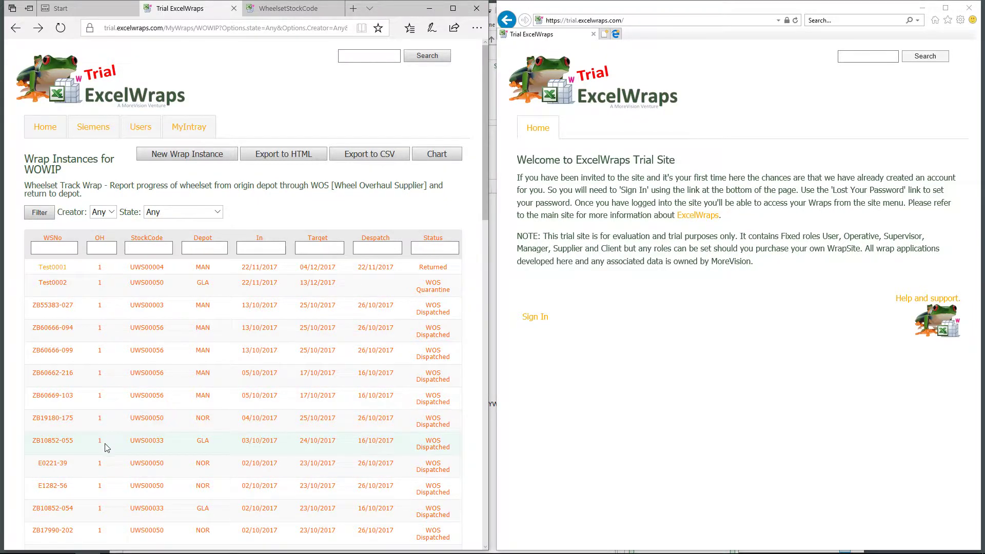
pyautogui.scroll(-5, 104, 450)
pyautogui.scroll(-12, 105, 454)
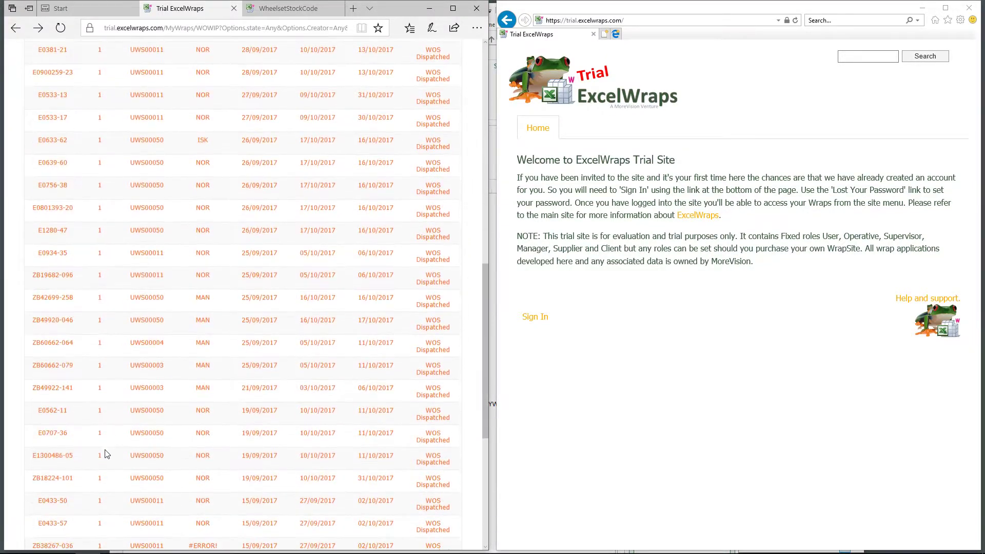
pyautogui.scroll(17, 105, 454)
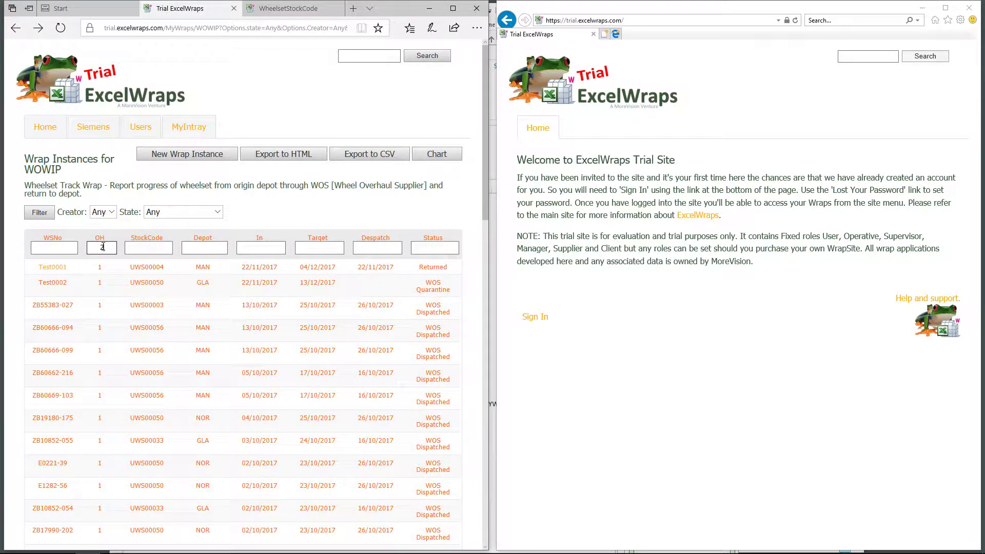
pyautogui.press('Return')
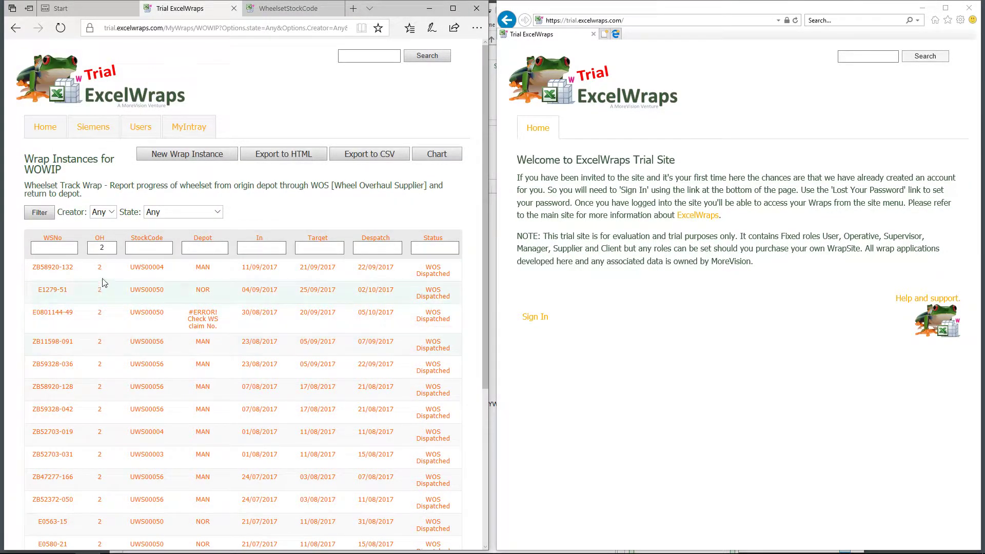
pyautogui.click(114, 247)
pyautogui.write('2')
pyautogui.press('BackSpace')
pyautogui.press('Return')
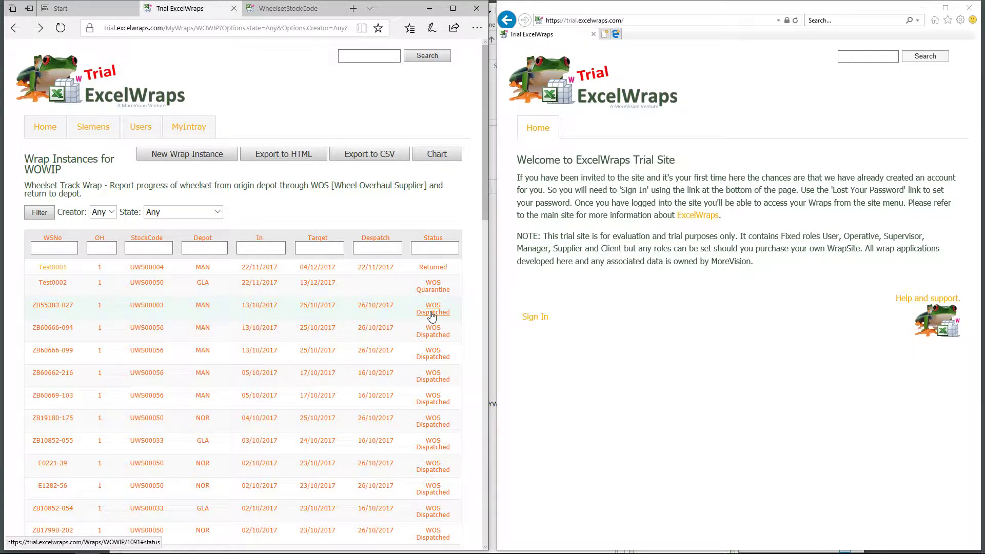
pyautogui.click(449, 156)
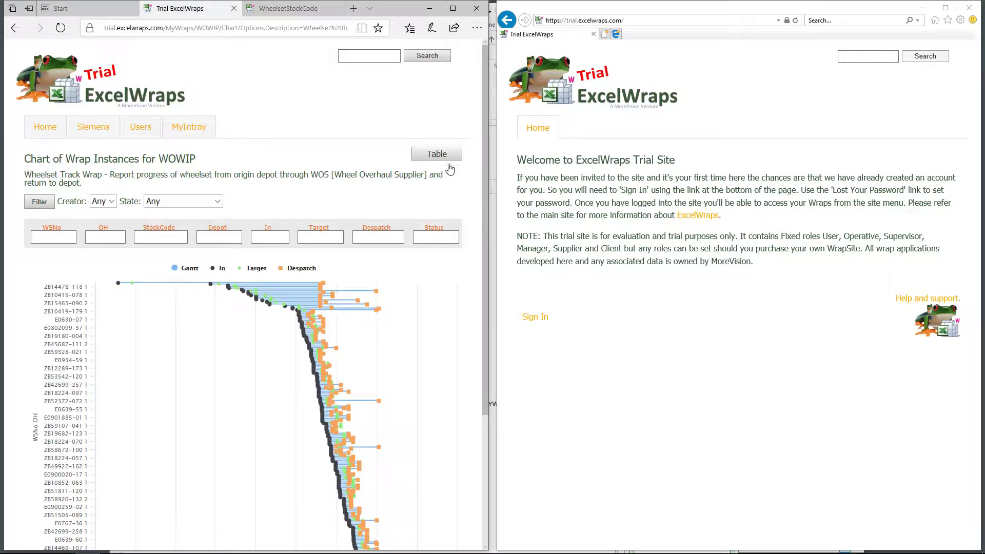
# Filter the WOWIP chart to the Man depot
pyautogui.scroll(-2, 415, 298)
pyautogui.scroll(-1, 416, 298)
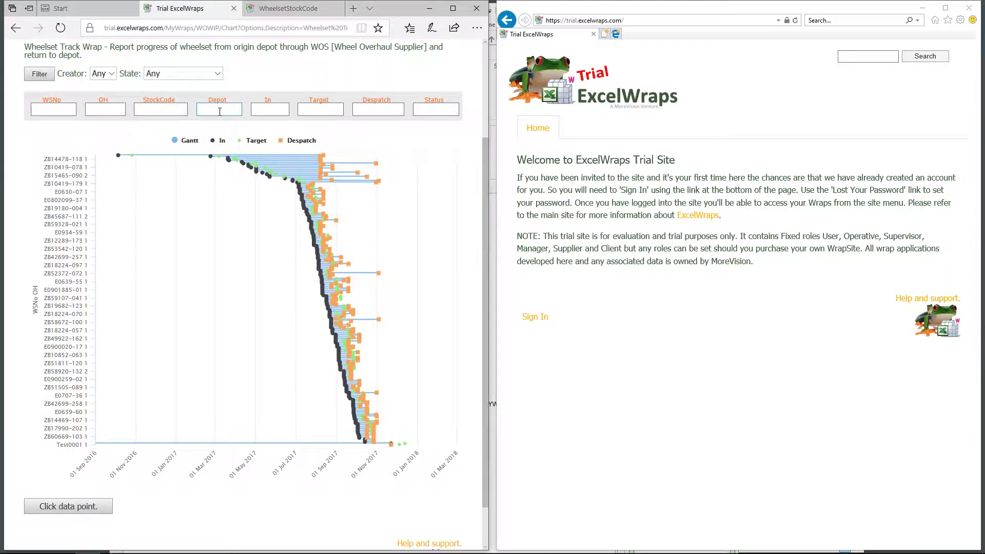
pyautogui.click(220, 111)
pyautogui.write('Man')
pyautogui.press('Return')
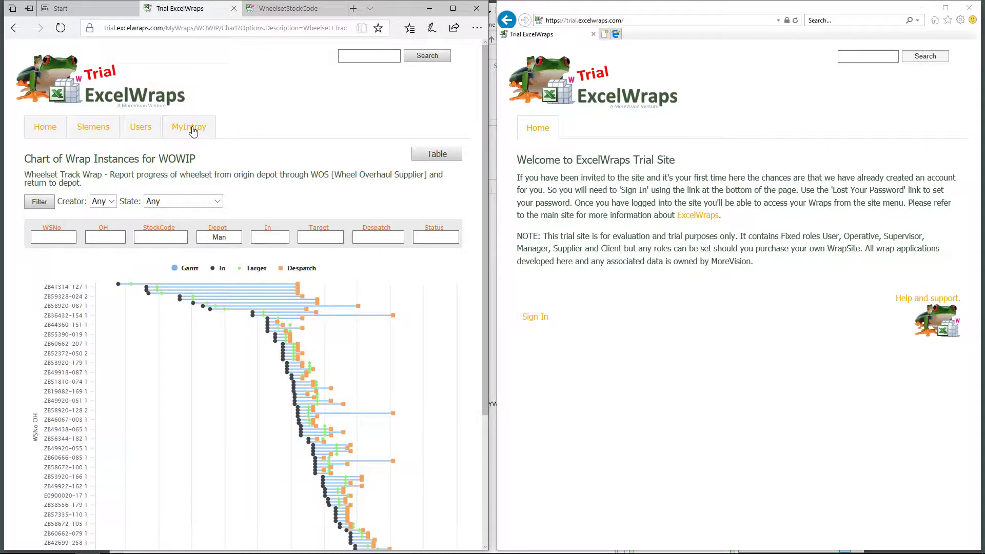
# Zoom into the July 2017 bars, then reset the chart to its full extent
pyautogui.scroll(-3, 190, 245)
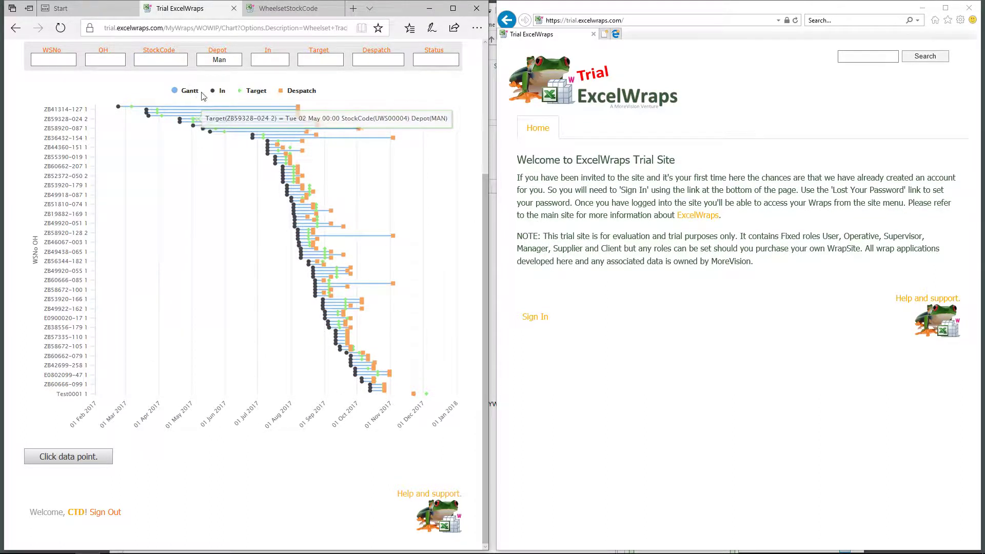
pyautogui.moveTo(261, 165)
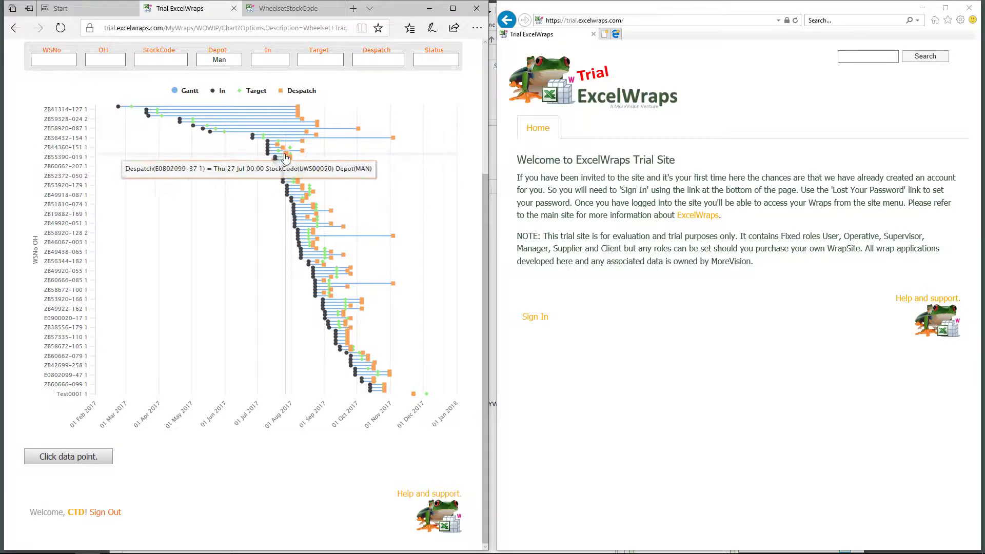
pyautogui.moveTo(280, 152)
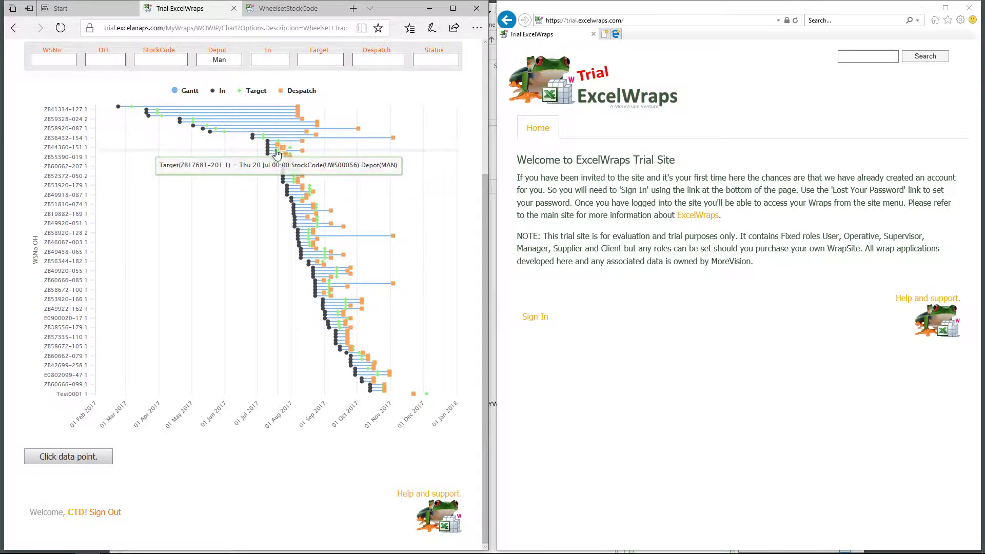
pyautogui.moveTo(247, 144)
pyautogui.moveTo(246, 140); pyautogui.dragTo(299, 177)
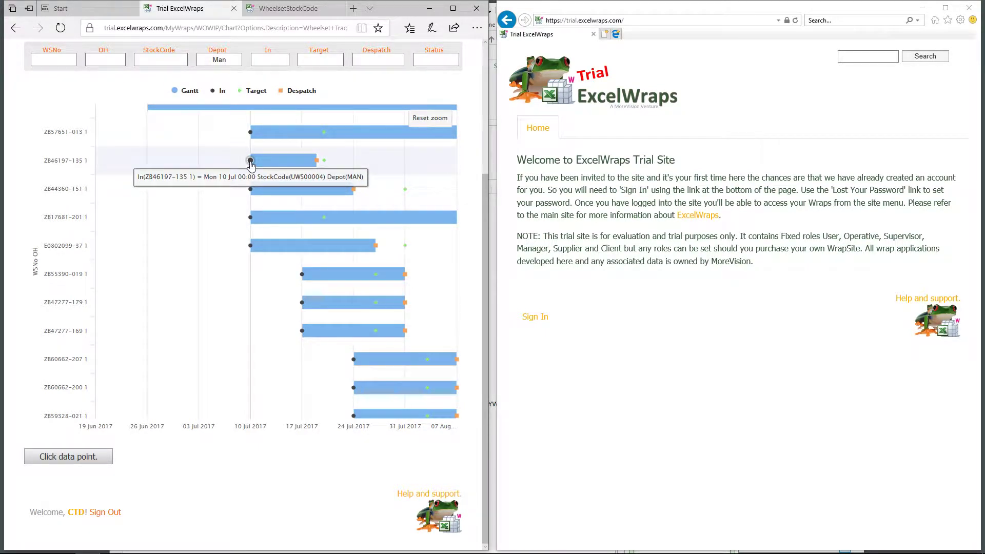
pyautogui.moveTo(323, 163)
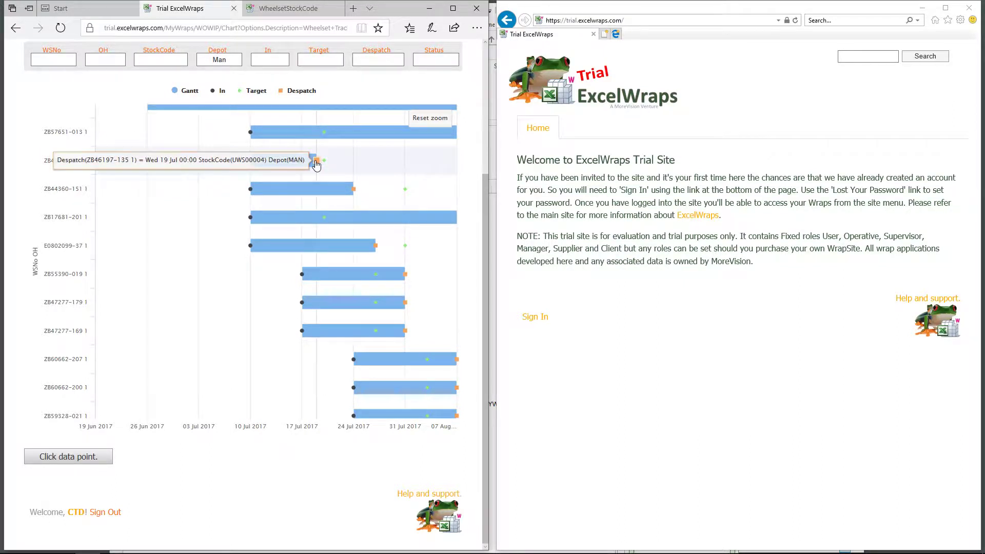
pyautogui.moveTo(362, 191)
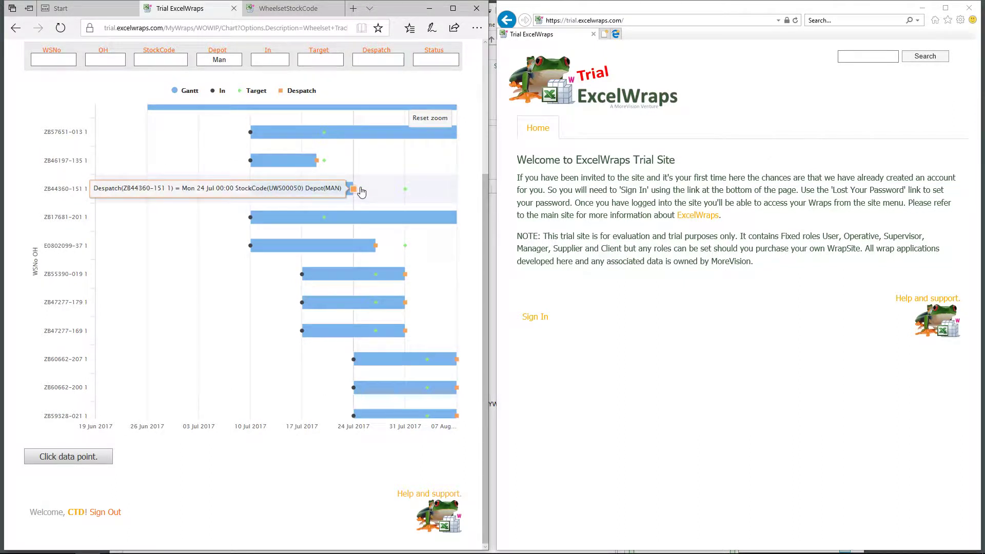
pyautogui.moveTo(388, 282)
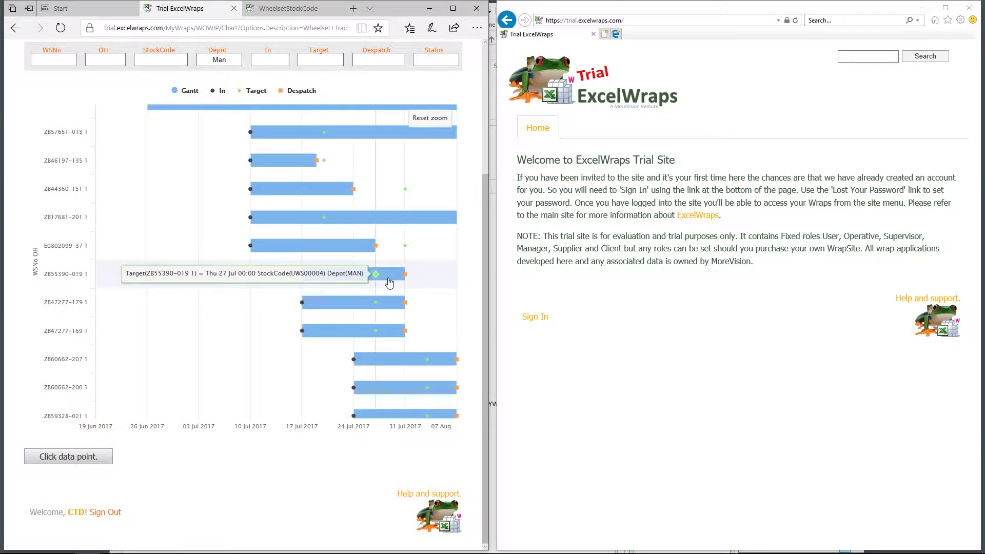
pyautogui.moveTo(376, 332)
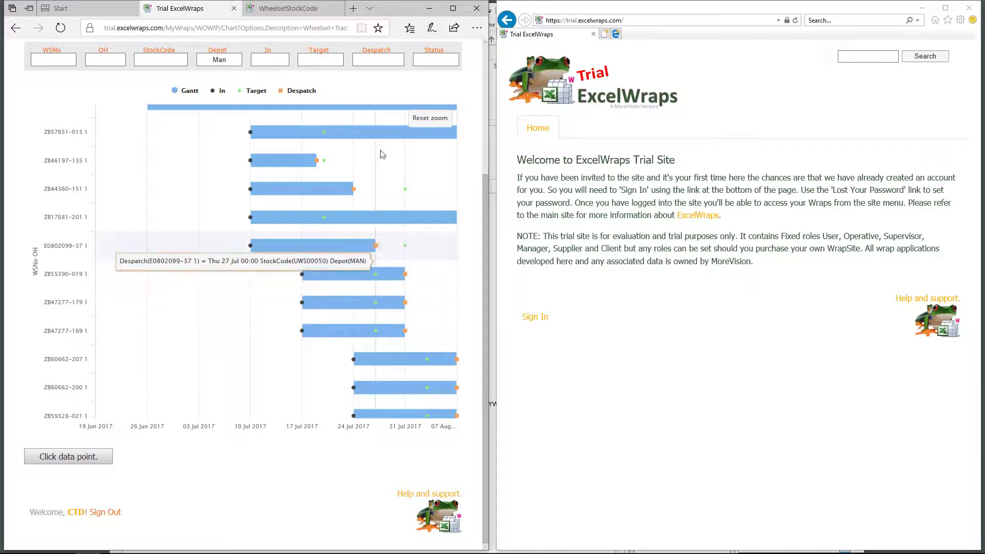
pyautogui.click(430, 119)
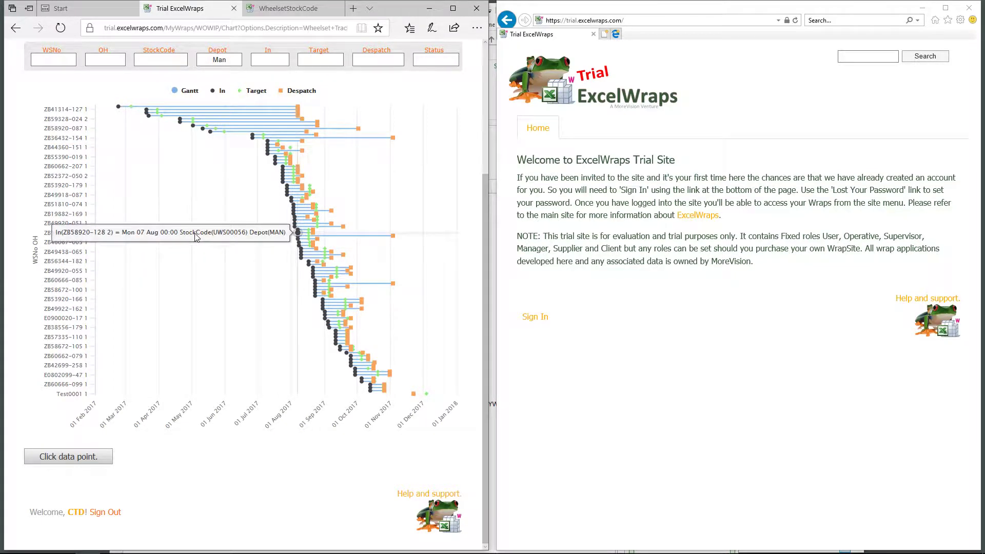
pyautogui.scroll(3, 195, 228)
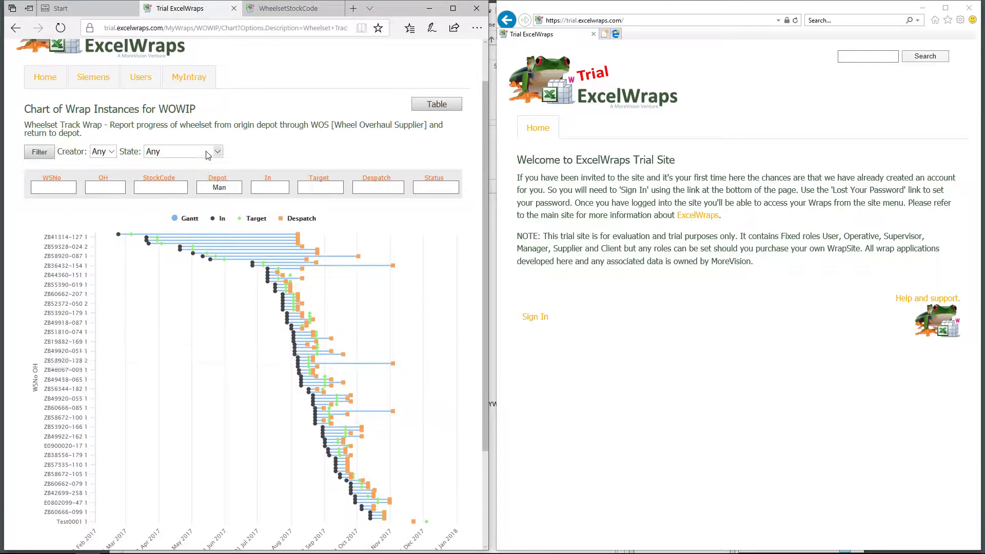
# Leave the wrap state filter at Any, then open the WOWIP Wheelset Components list from Siemens
pyautogui.click(208, 155)
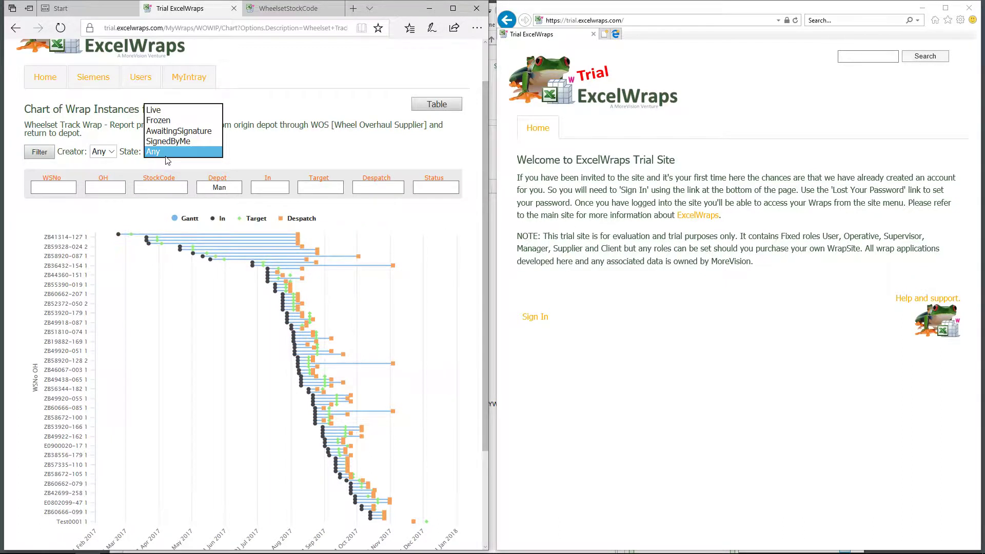
pyautogui.click(433, 230)
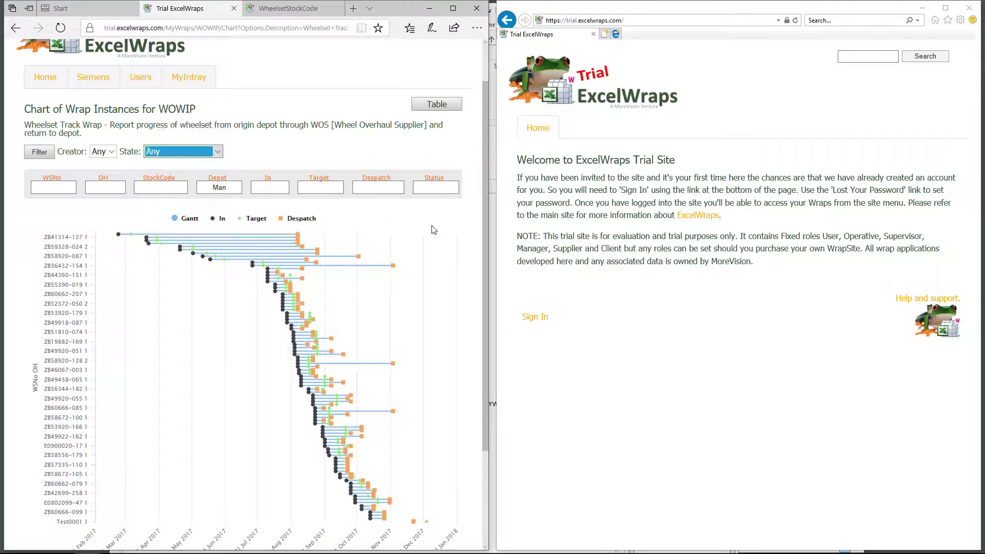
pyautogui.click(99, 79)
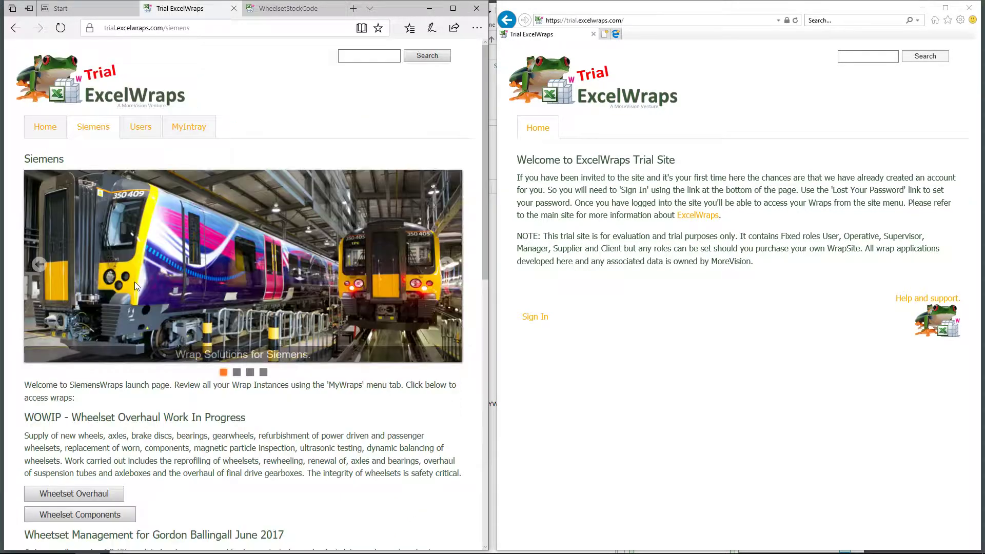
pyautogui.scroll(-3, 153, 370)
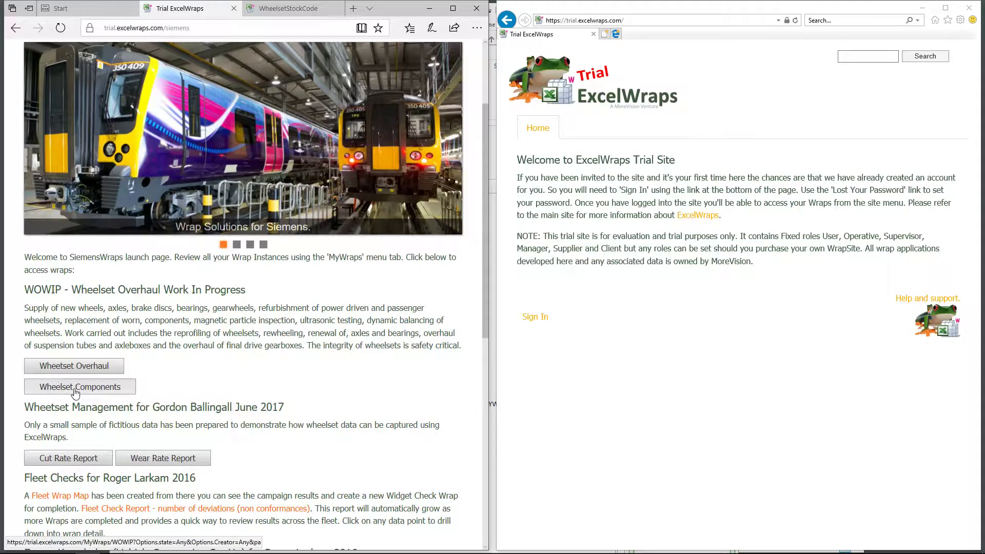
pyautogui.click(75, 393)
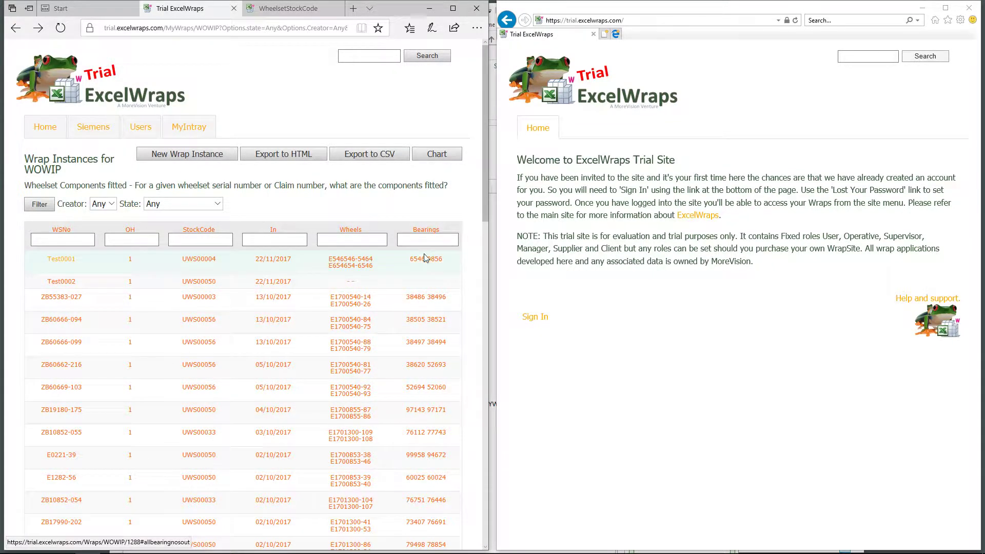
# Filter the Wheelset Components list on Wheels E1700540
pyautogui.click(367, 236)
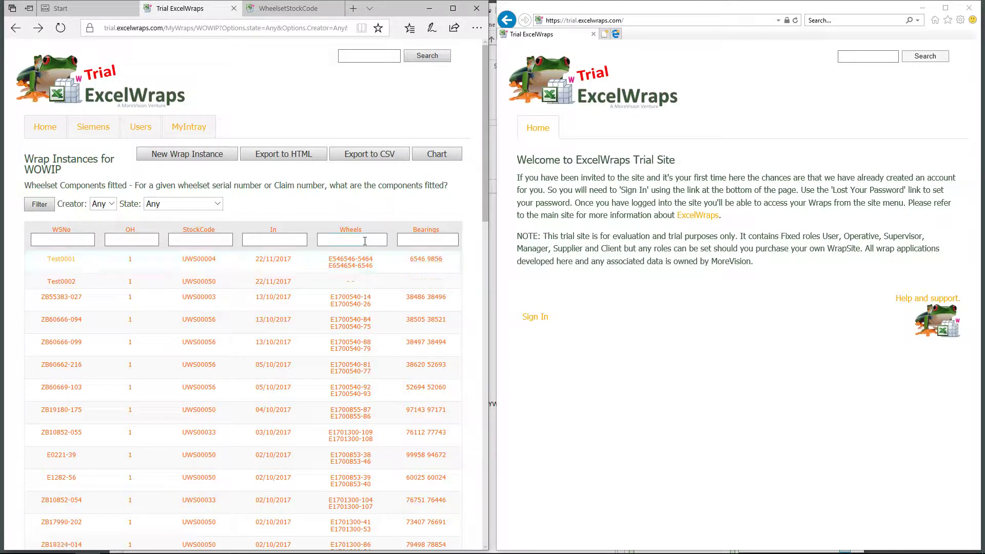
pyautogui.click(357, 241)
pyautogui.scroll(-5, 352, 367)
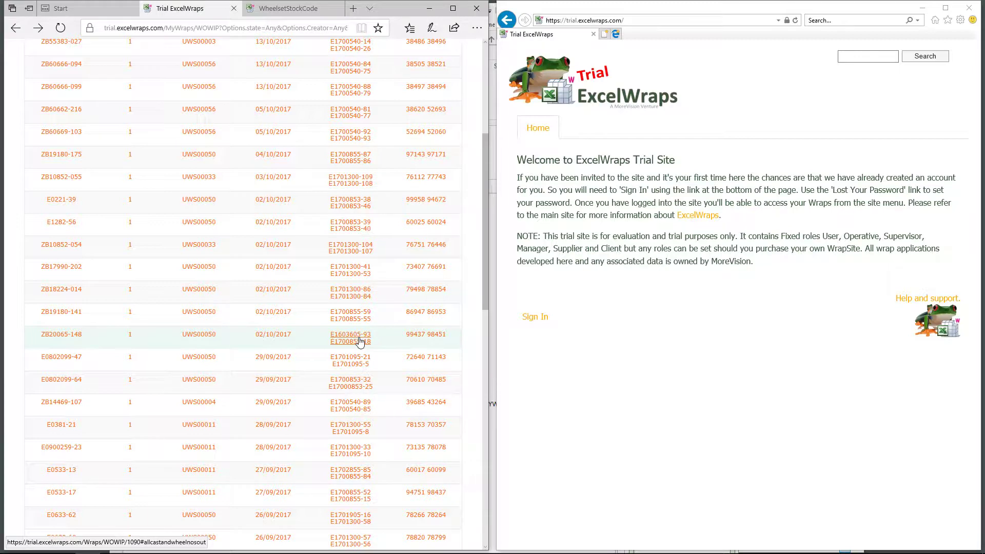
pyautogui.scroll(5, 361, 334)
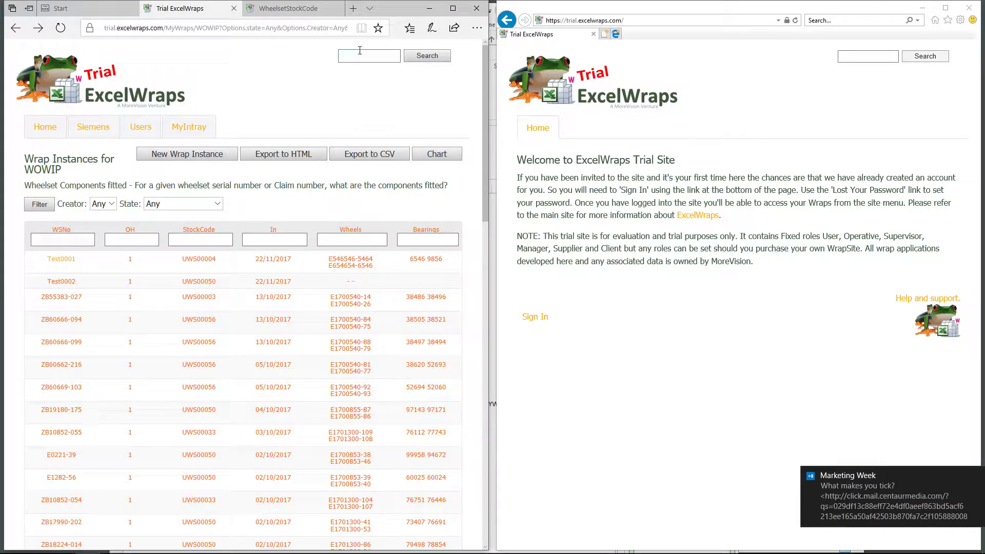
pyautogui.click(349, 240)
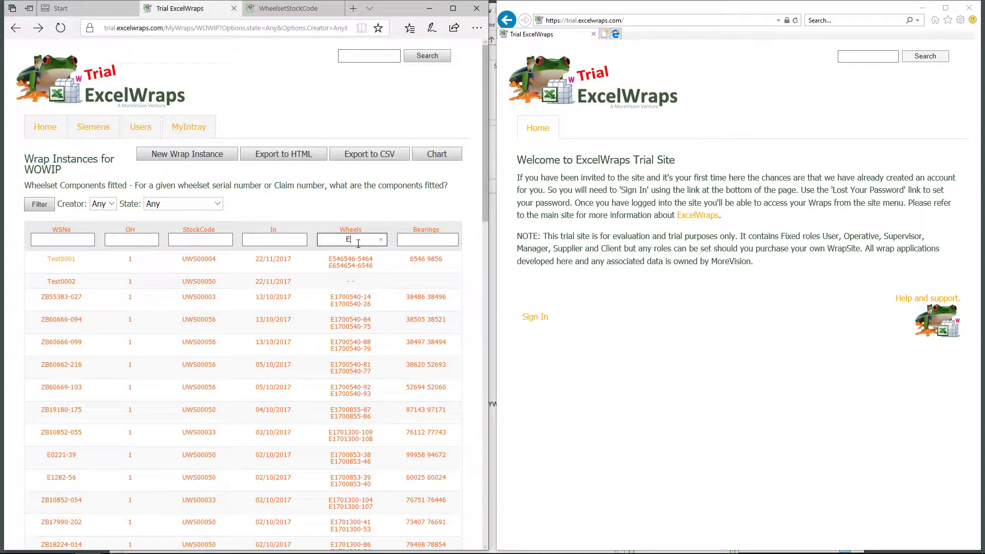
pyautogui.write('E1700540')
pyautogui.press('Return')
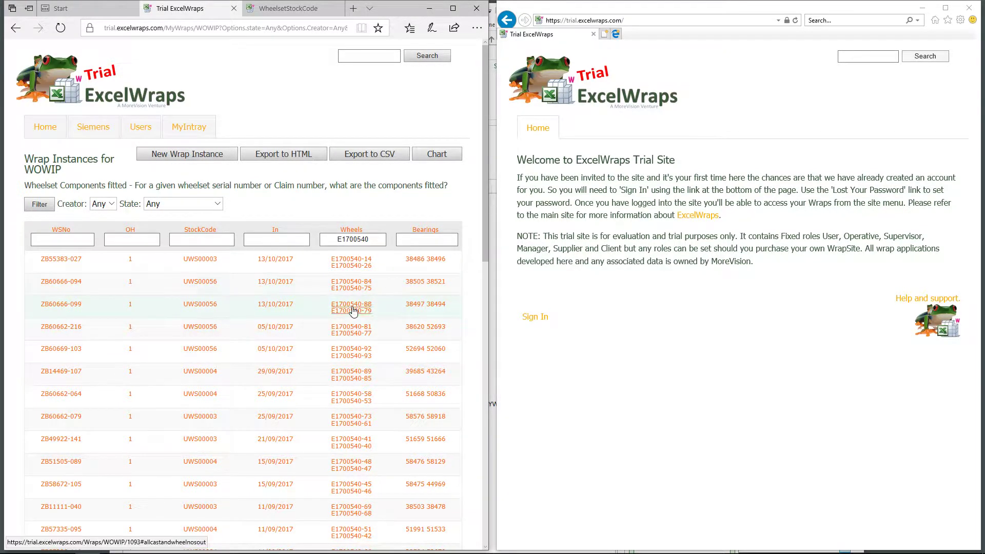
pyautogui.click(358, 240)
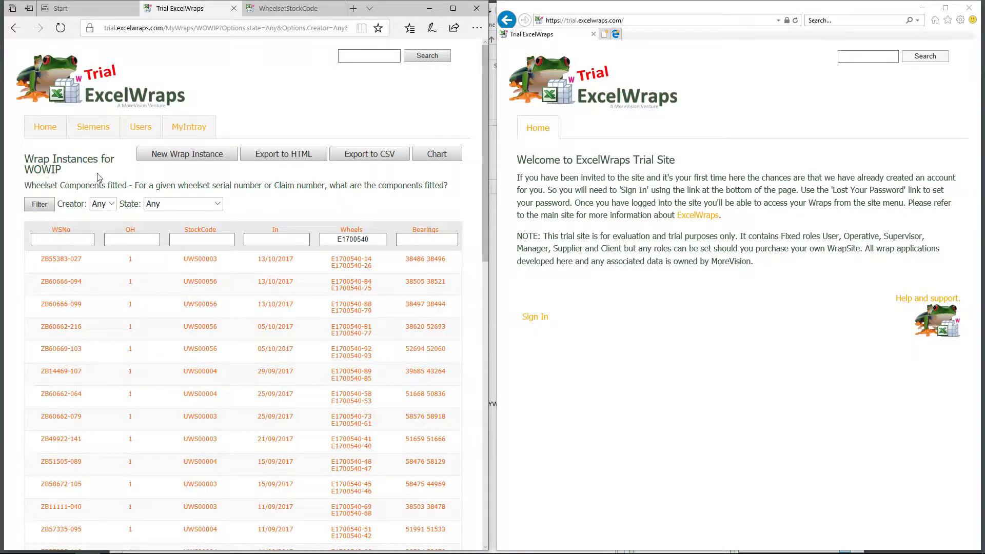
# Create a new WOWIP wrap instance with Wheelset No Test0003
pyautogui.click(196, 162)
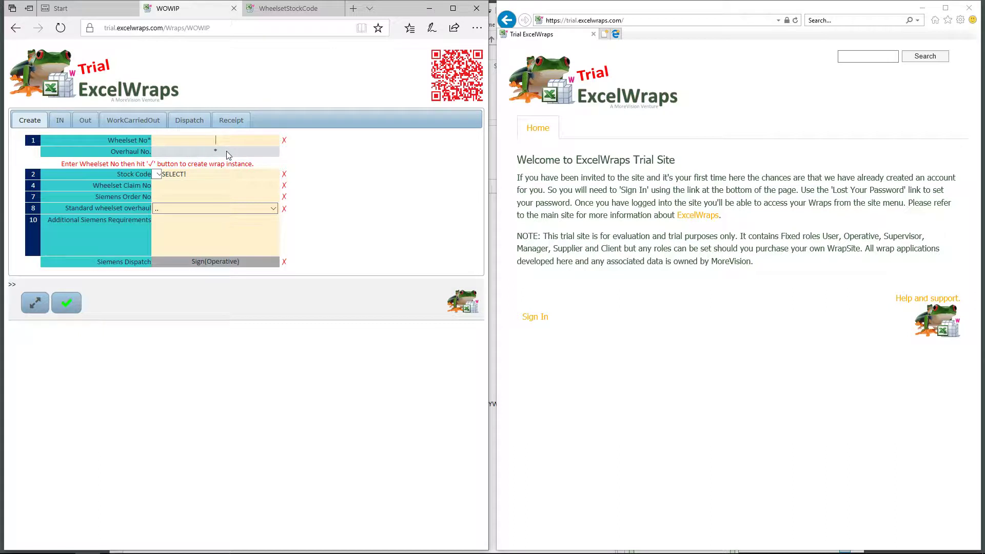
pyautogui.write('Test0003')
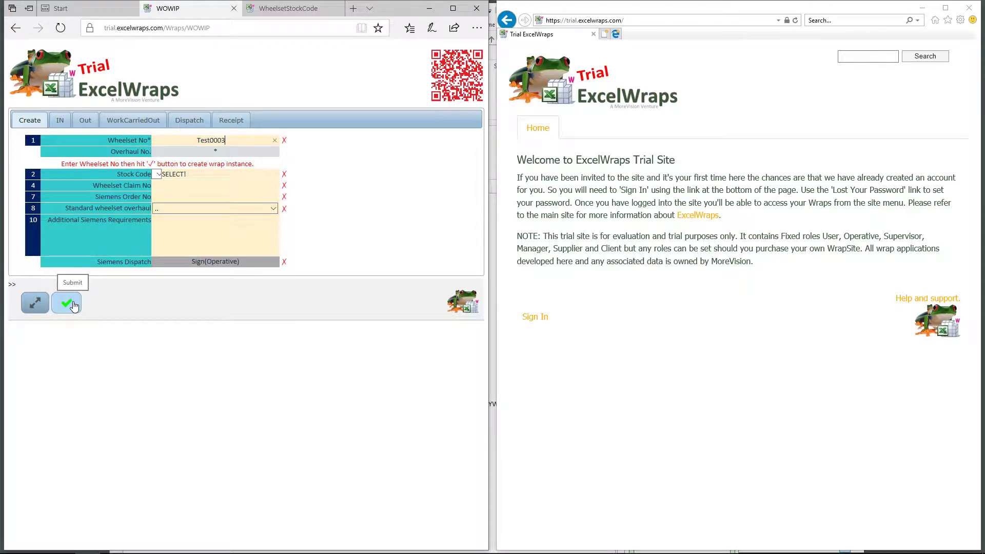
pyautogui.click(75, 306)
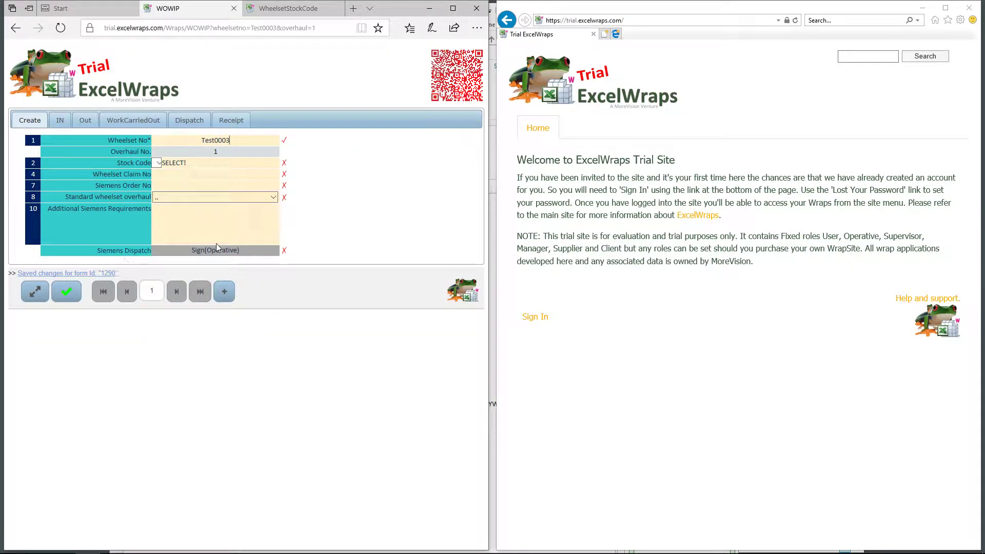
# Set the Test0003 wrap's stock code to UWS00028
pyautogui.click(270, 139)
pyautogui.click(157, 163)
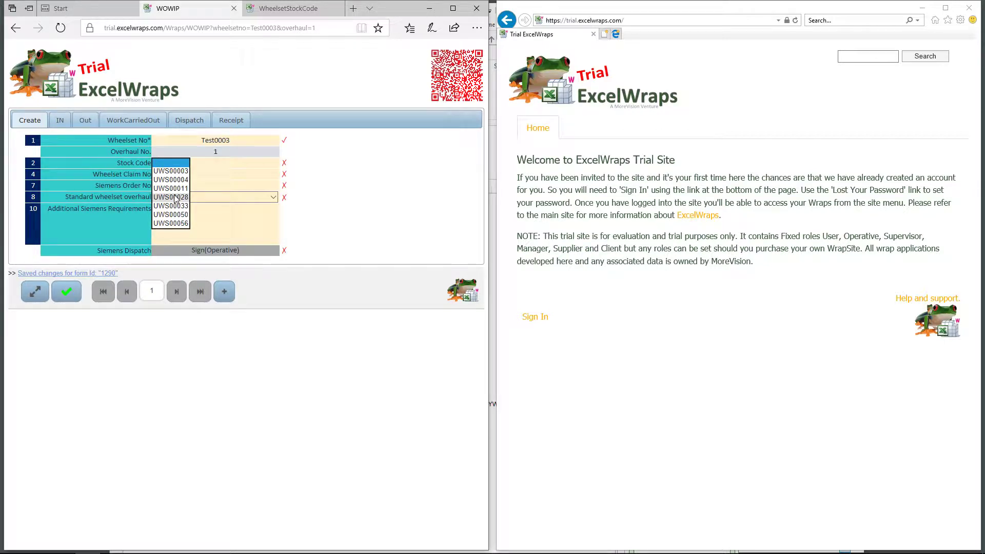
pyautogui.click(174, 197)
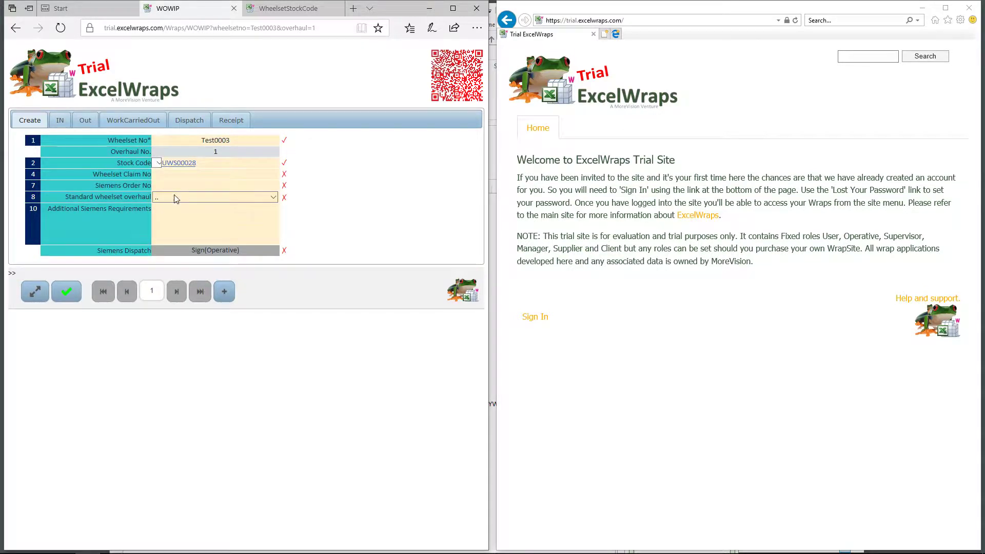
# Check the UWS00028 stock code record in a new tab: spec IM_L105_2, 7 planned days
pyautogui.rightClick(182, 169)
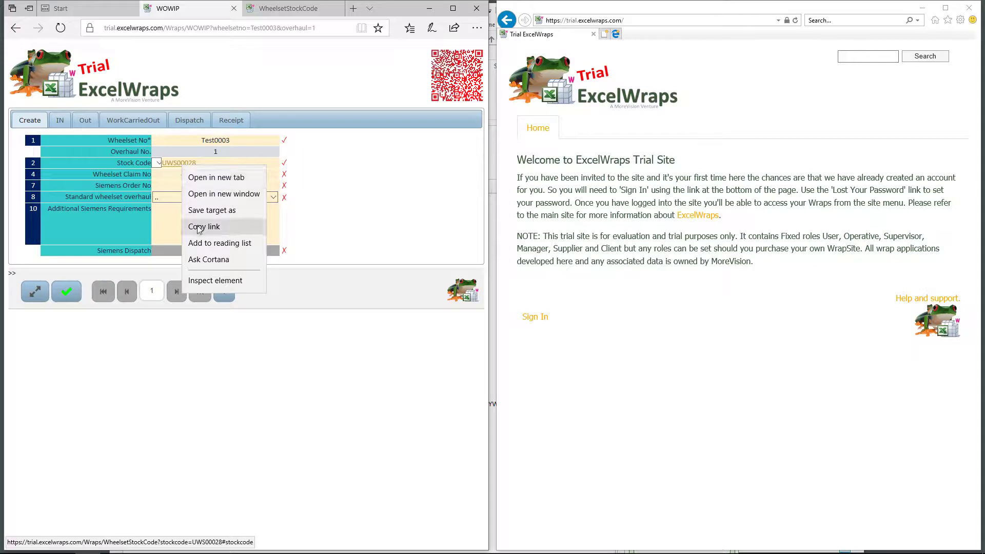
pyautogui.click(228, 178)
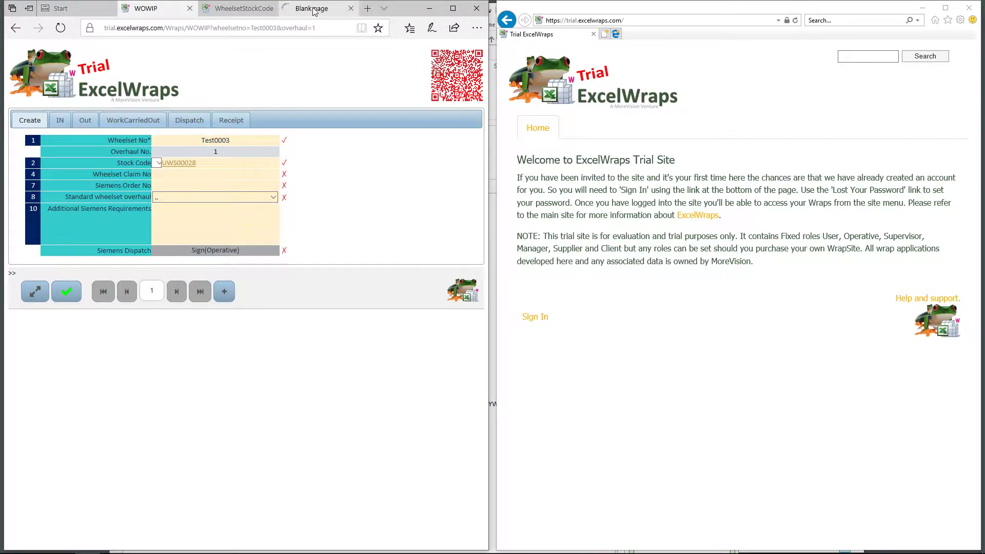
pyautogui.click(314, 9)
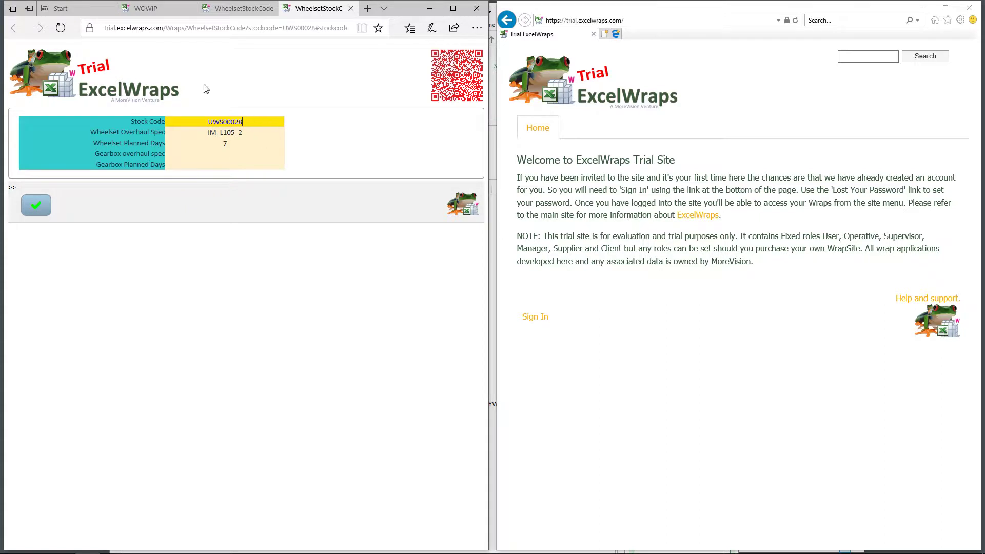
pyautogui.click(160, 11)
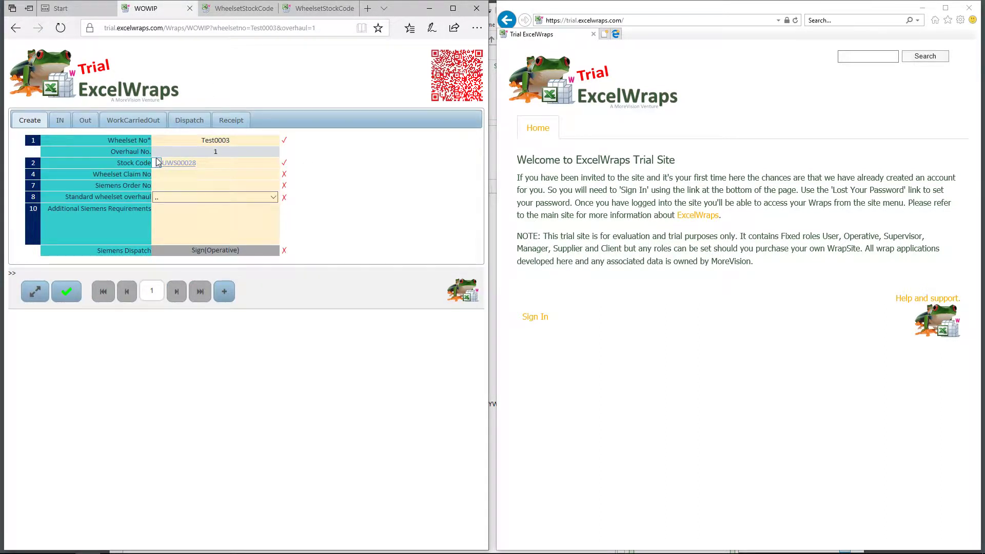
# Keep stock code UWS00028 and paste the wheelset claim number, bringing up Claim Depot GLA
pyautogui.click(159, 163)
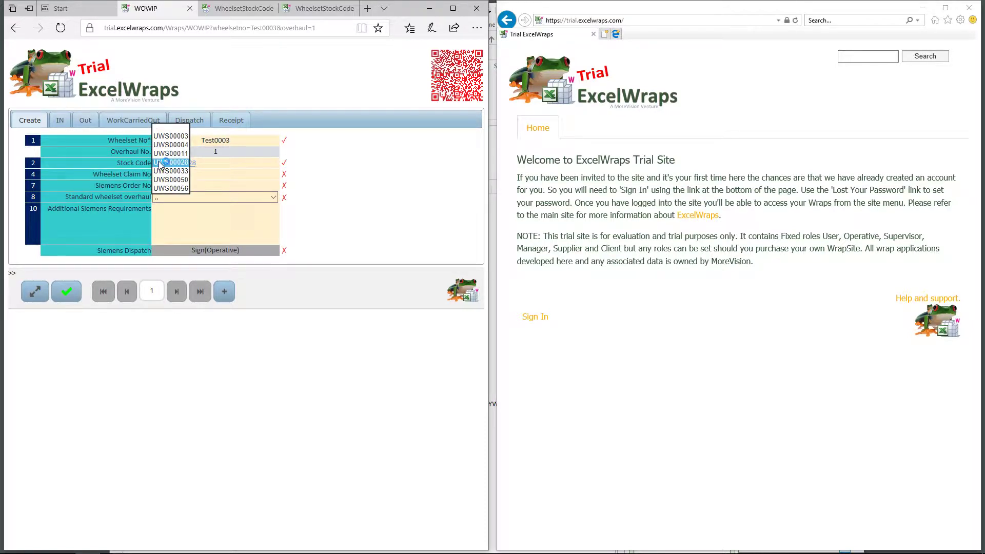
pyautogui.click(358, 173)
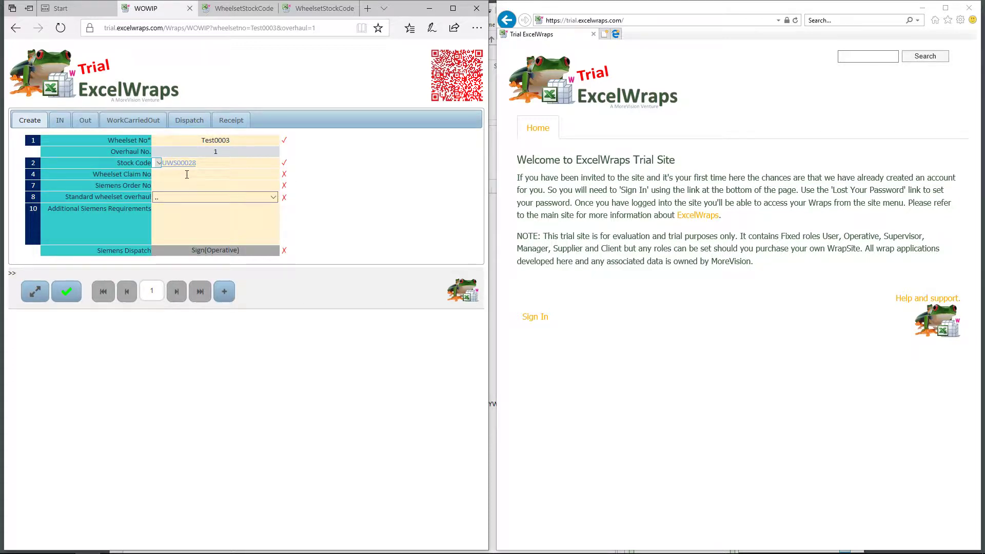
pyautogui.moveTo(139, 174)
pyautogui.hotkey('ctrl', 'v')
pyautogui.click(328, 181)
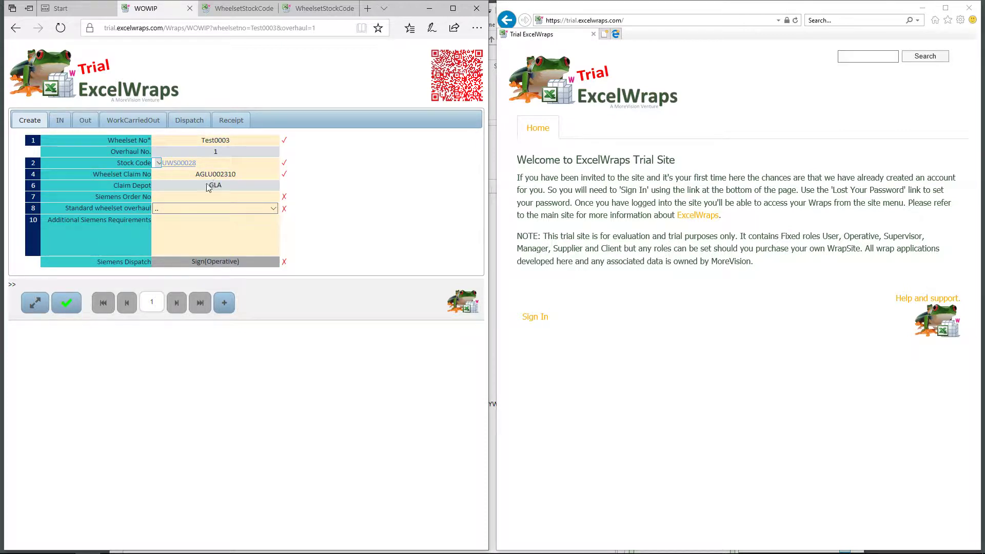
pyautogui.moveTo(204, 174); pyautogui.dragTo(221, 184)
# Enter a Siemens order number on the Test0003 wrap
pyautogui.click(210, 197)
pyautogui.click(393, 199)
pyautogui.moveTo(193, 196)
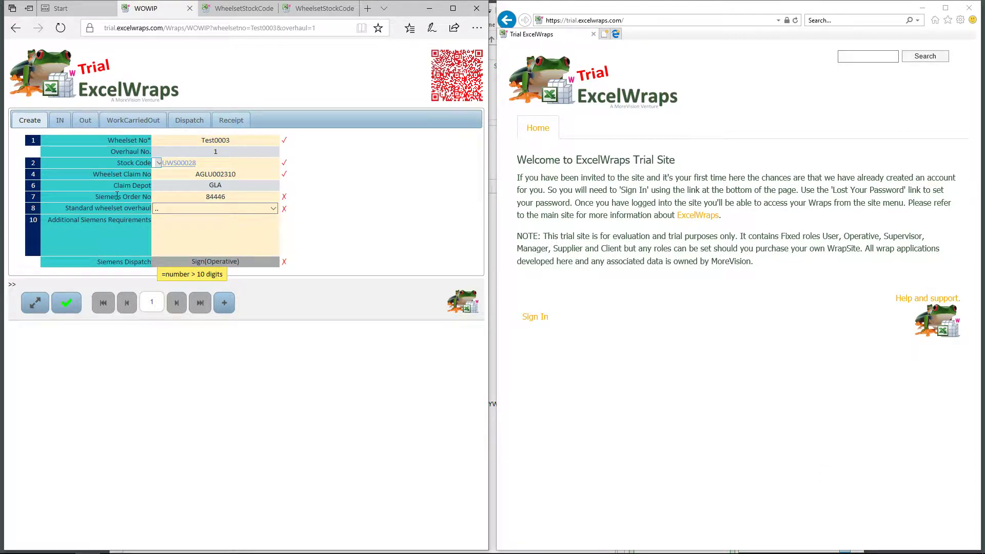
# Replace the Siemens order number with a ten-digit value
pyautogui.click(185, 195)
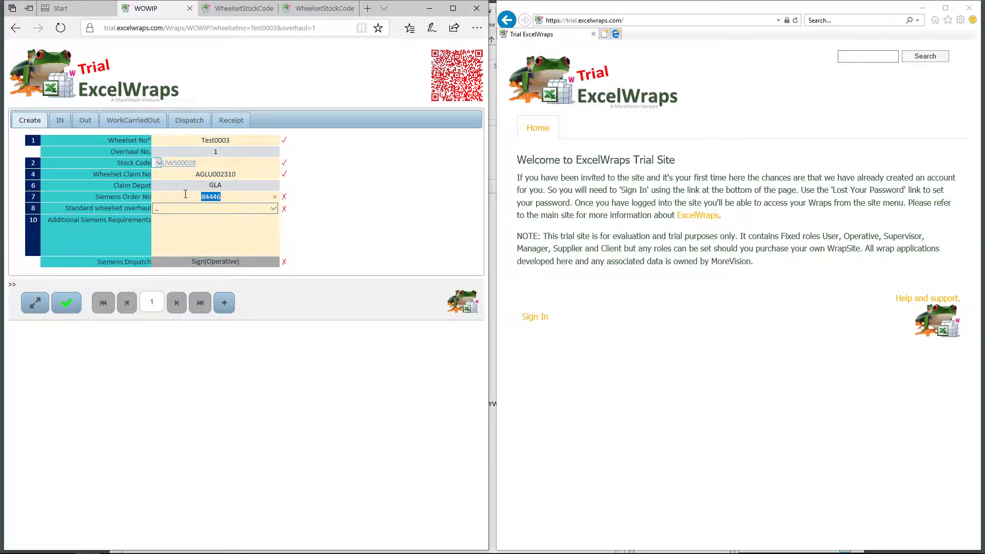
pyautogui.write('8888888888')
pyautogui.click(336, 178)
# Set Standard wheelset overhaul to YES and Additional Siemens Requirements to None
pyautogui.click(222, 210)
pyautogui.click(205, 224)
pyautogui.click(197, 230)
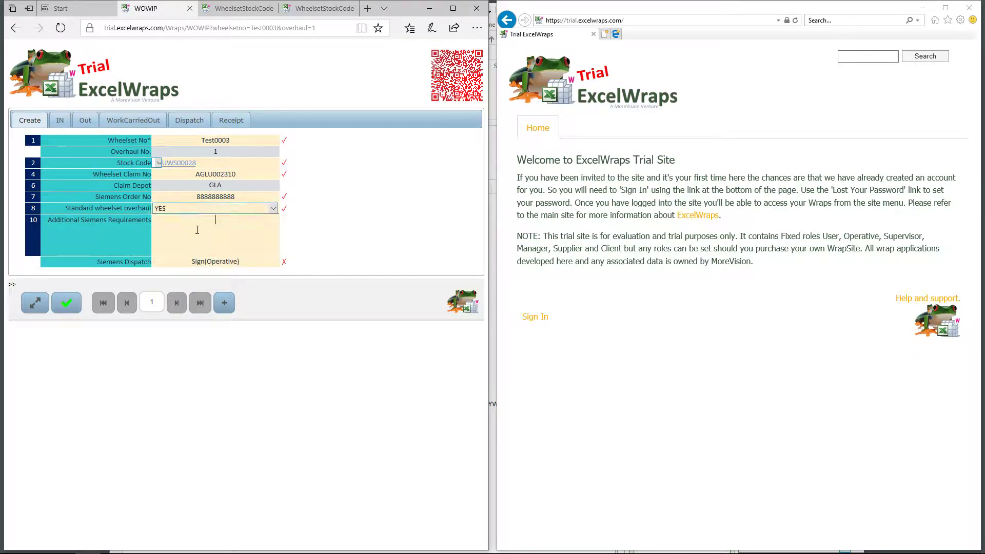
pyautogui.write('NOne')
pyautogui.press('BackSpace')
pyautogui.press('BackSpace')
pyautogui.press('BackSpace')
pyautogui.write('one')
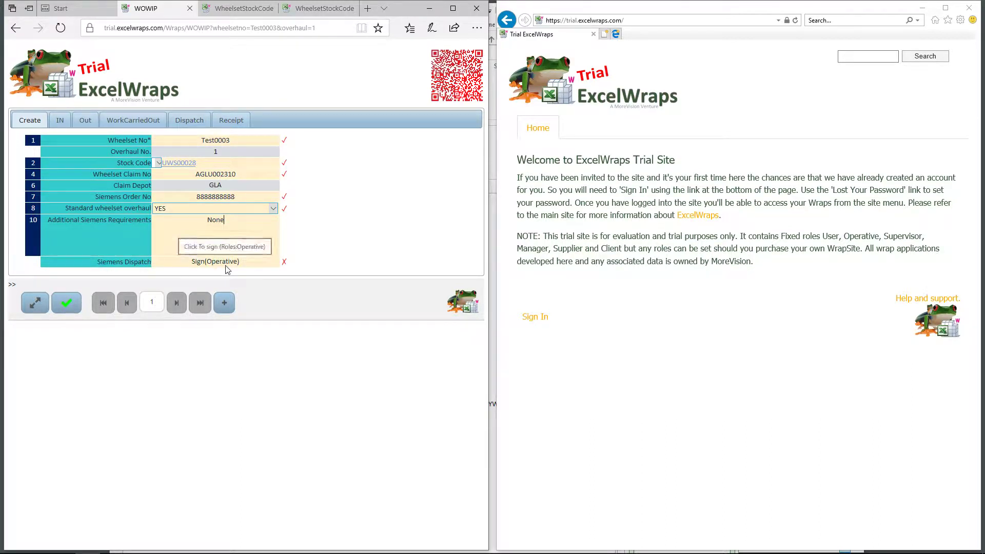
# Remove and restore a digit in the Siemens order number, leaving it ten digits
pyautogui.click(245, 196)
pyautogui.press('BackSpace')
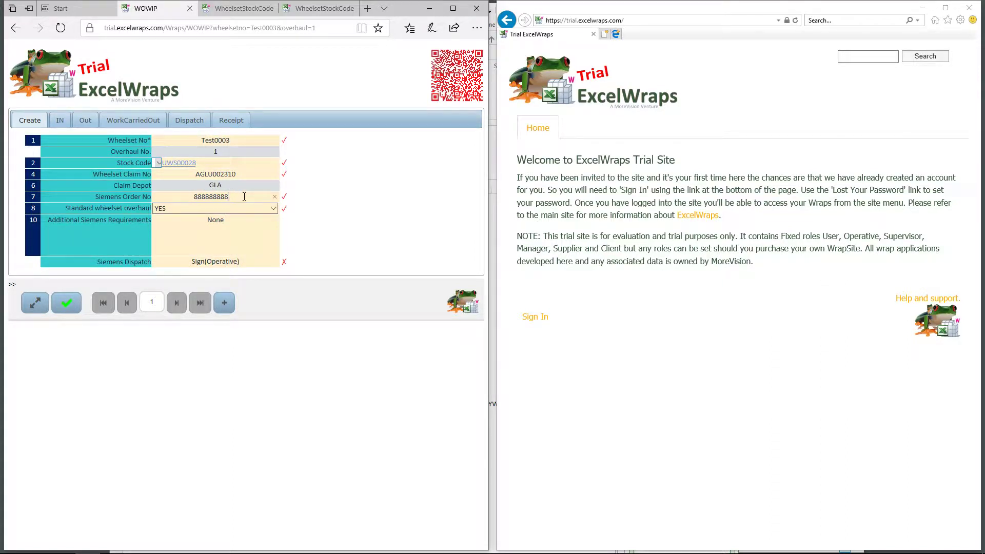
pyautogui.click(320, 200)
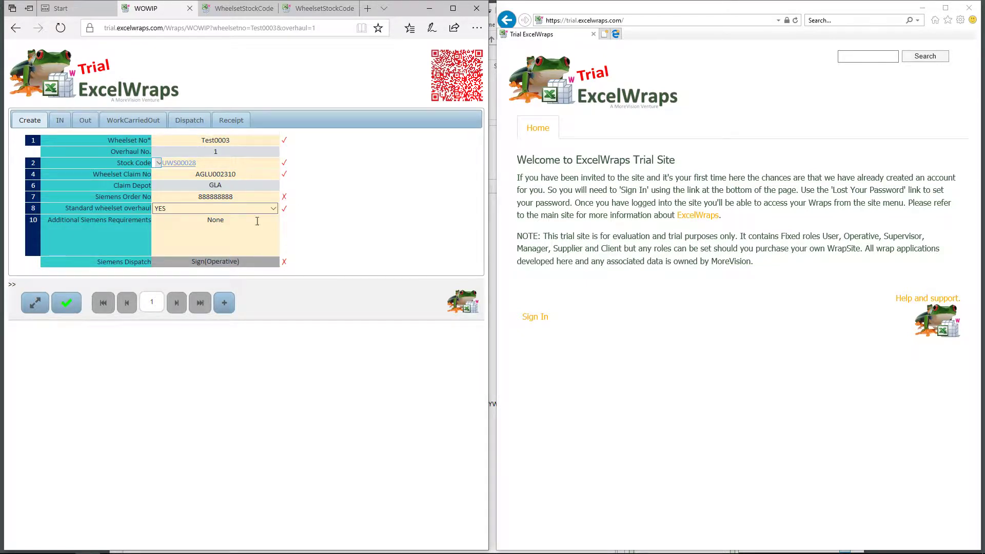
pyautogui.click(255, 198)
pyautogui.write('8')
pyautogui.click(307, 218)
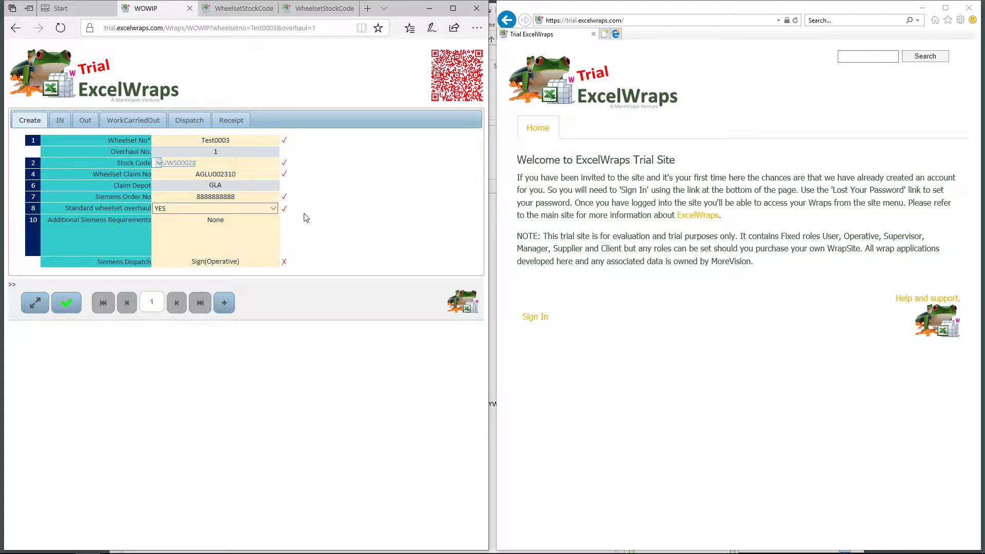
# Sign Siemens Dispatch as the operative with the account password, dated 22/11/2017
pyautogui.click(210, 262)
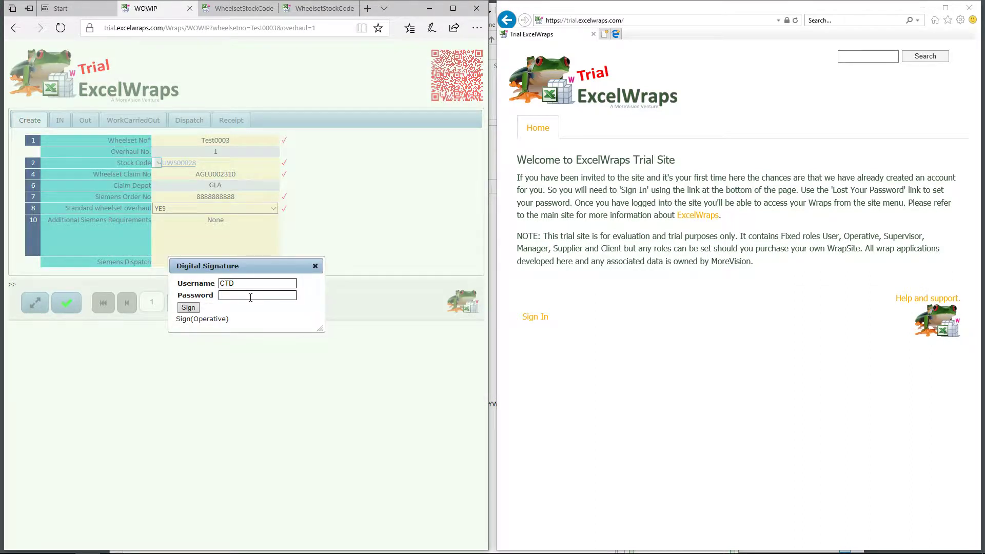
pyautogui.write('••••••••')
pyautogui.click(188, 308)
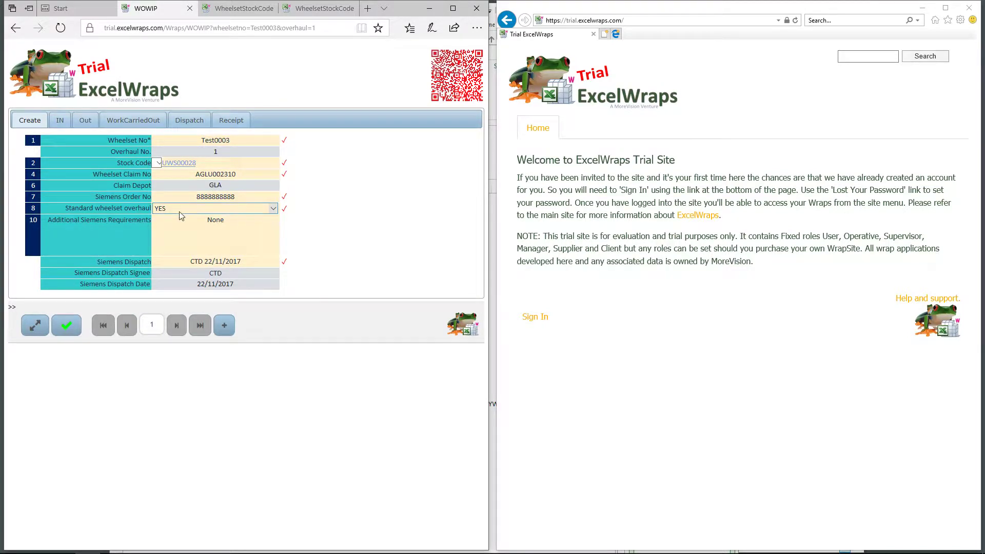
pyautogui.moveTo(124, 195)
# Review the IN, Out, WorkCarriedOut, Dispatch and Receipt sections of Test0003
pyautogui.click(60, 120)
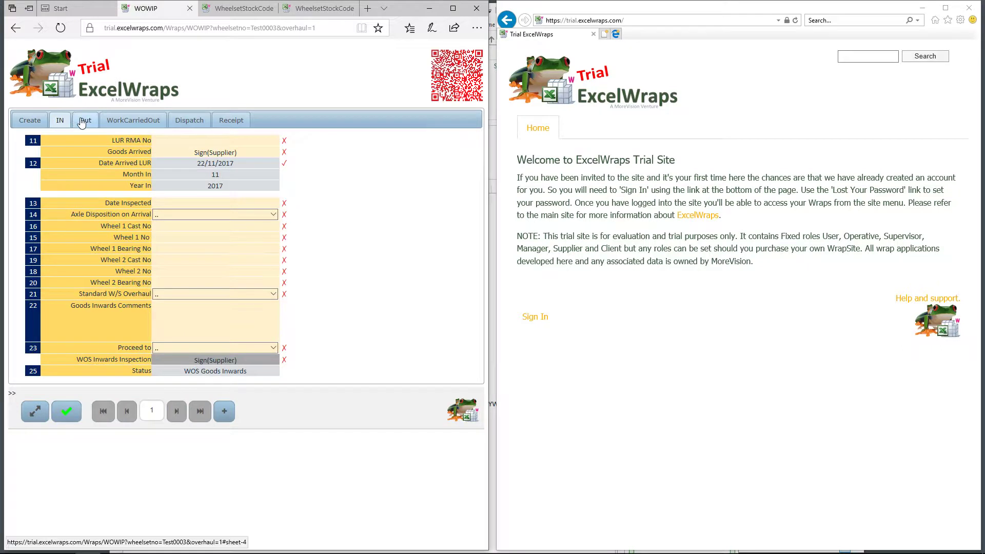
pyautogui.click(85, 120)
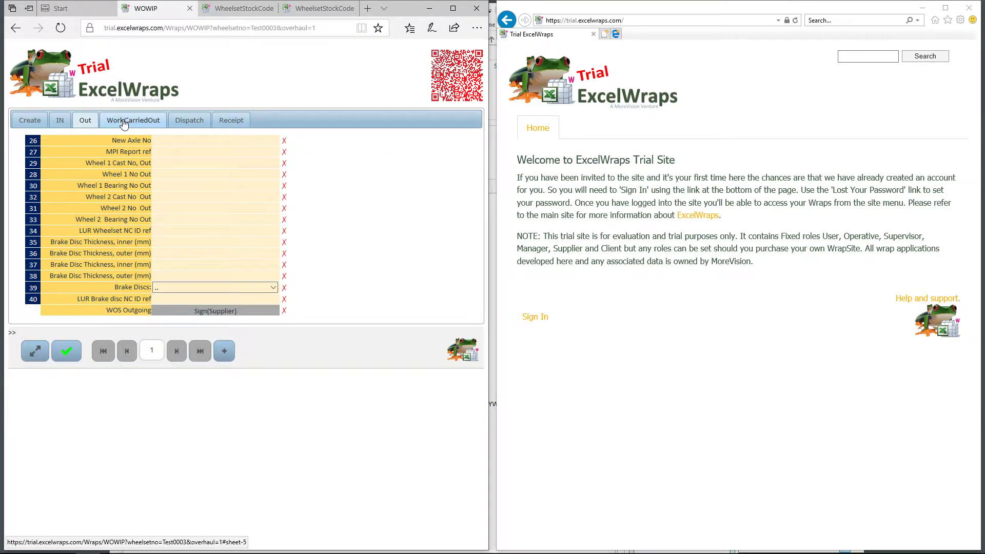
pyautogui.click(124, 122)
pyautogui.click(189, 120)
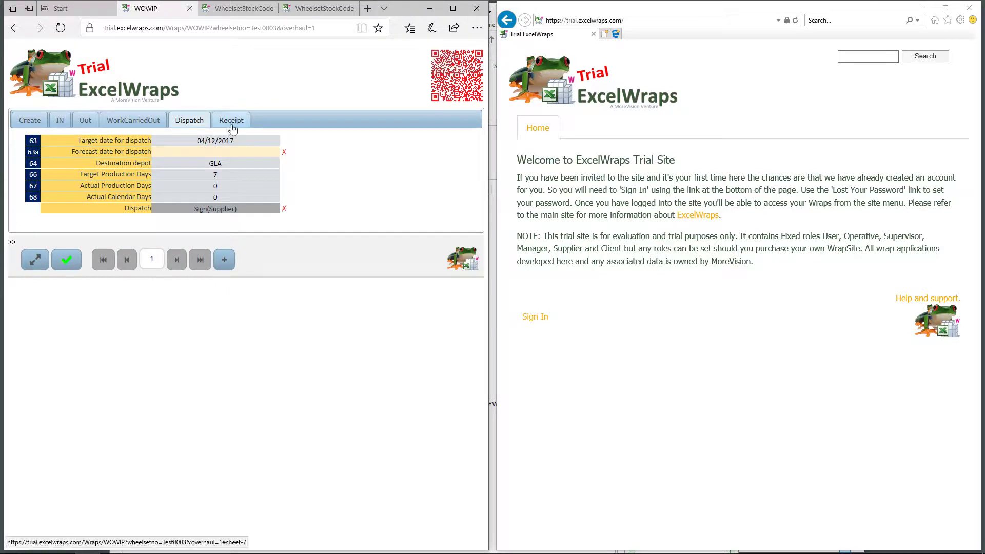
pyautogui.click(232, 127)
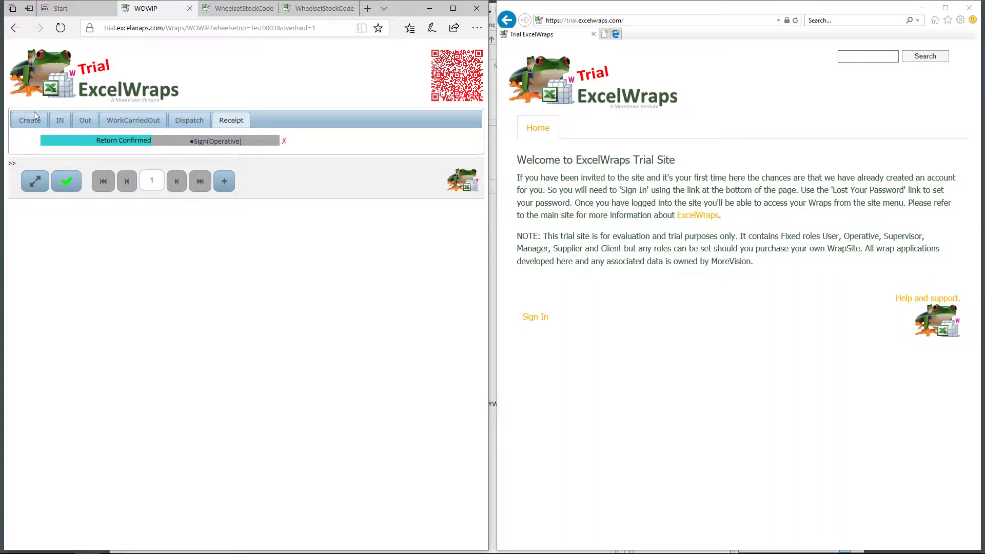
# Back on IN, attempt the Goods Arrived supplier signature and dismiss the read-only alert
pyautogui.click(66, 123)
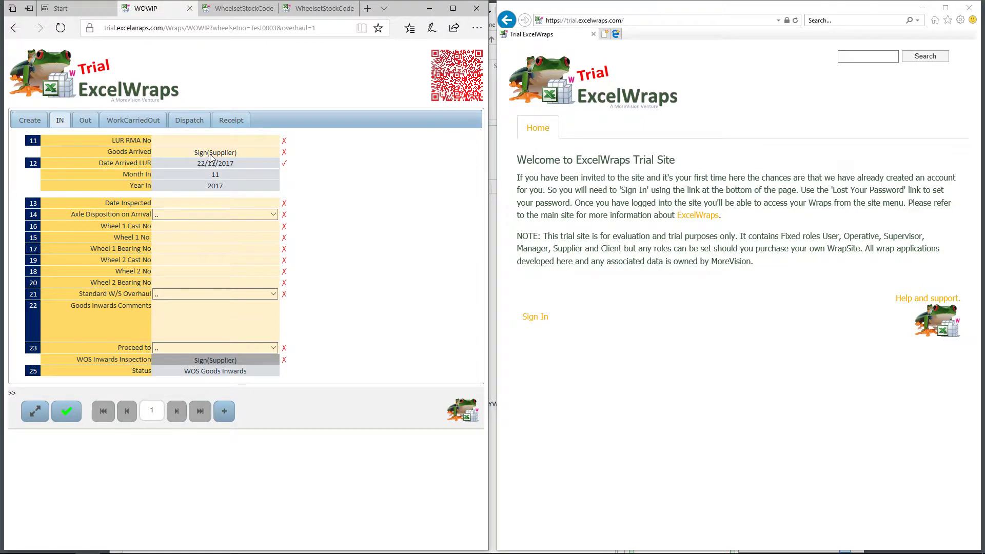
pyautogui.click(211, 154)
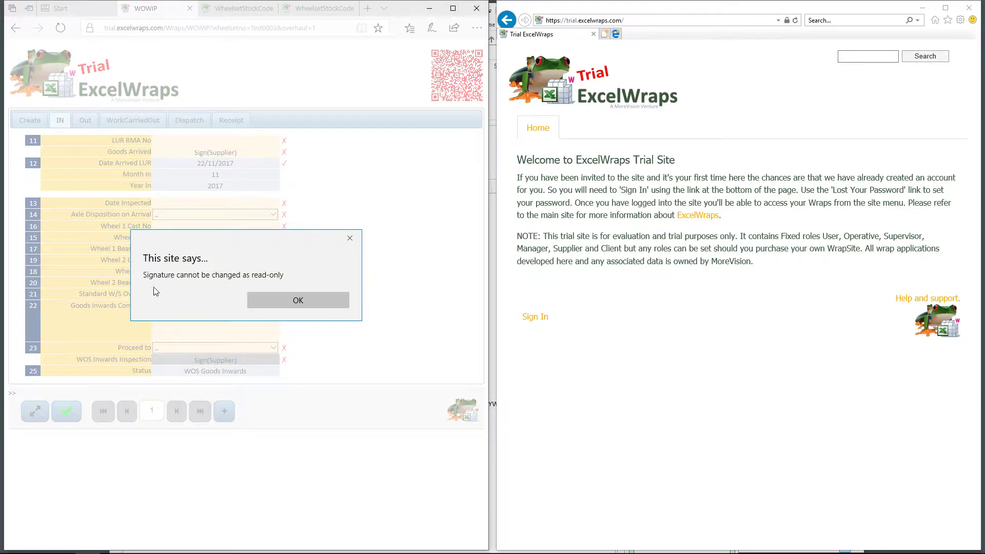
pyautogui.click(298, 301)
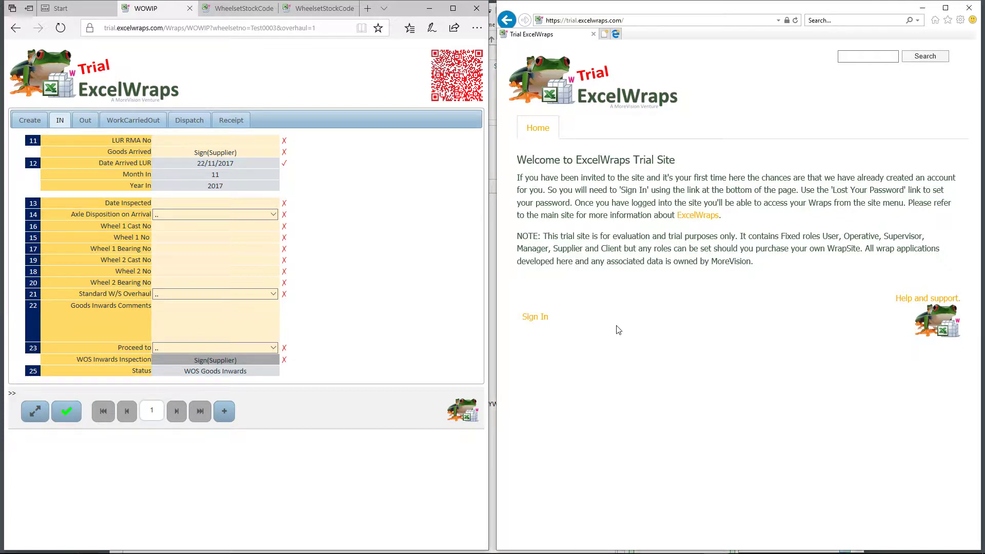
# Sign in to the second browser as the CTD supplier user with its password
pyautogui.click(541, 318)
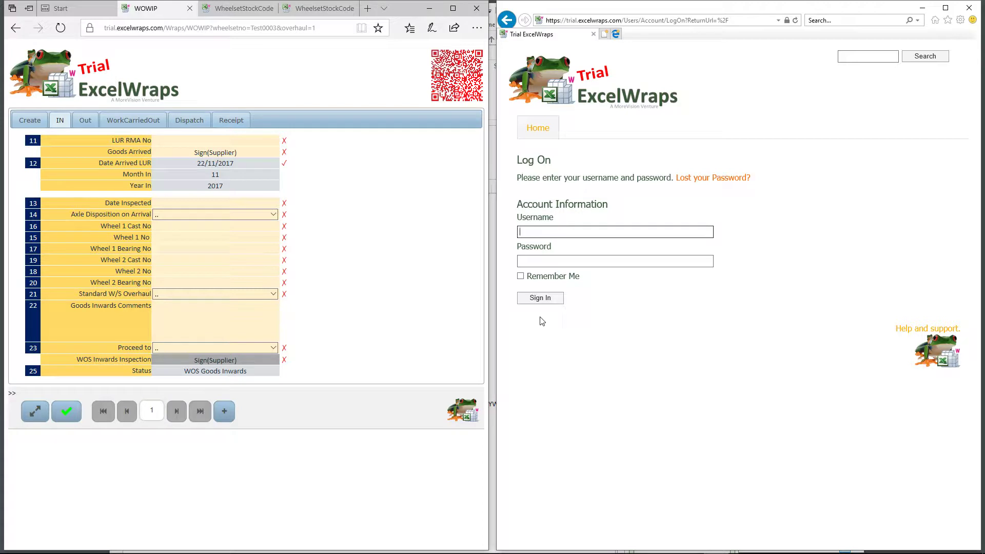
pyautogui.write('CTD')
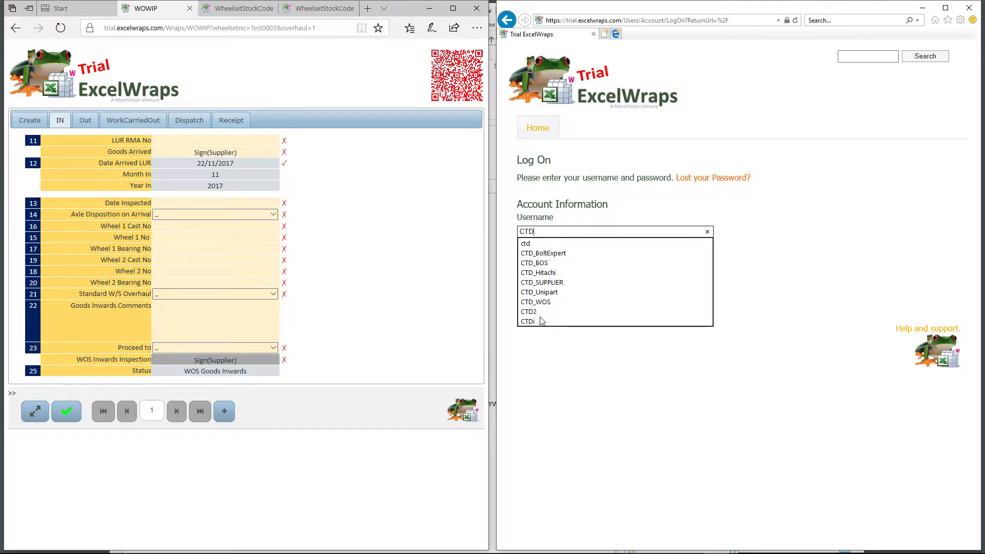
pyautogui.click(543, 283)
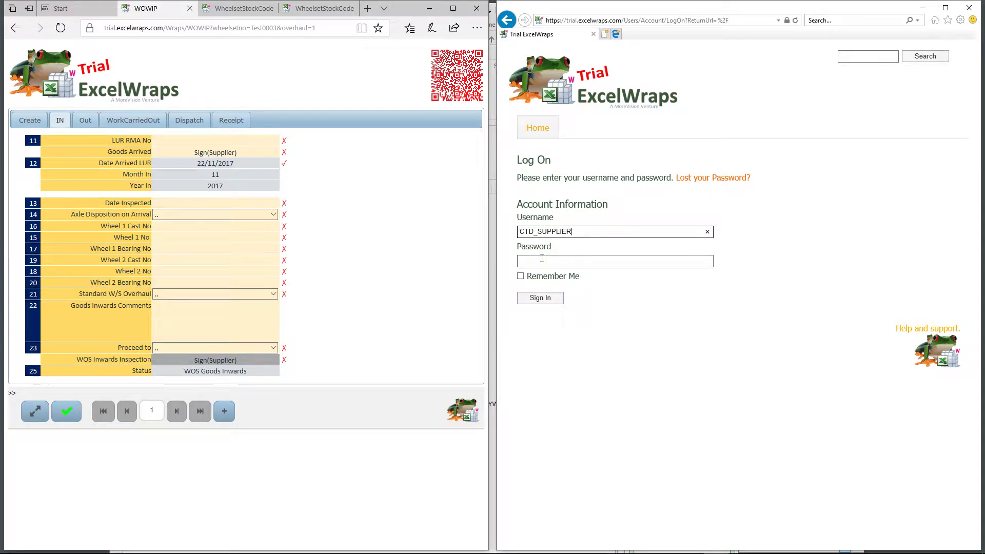
pyautogui.click(542, 261)
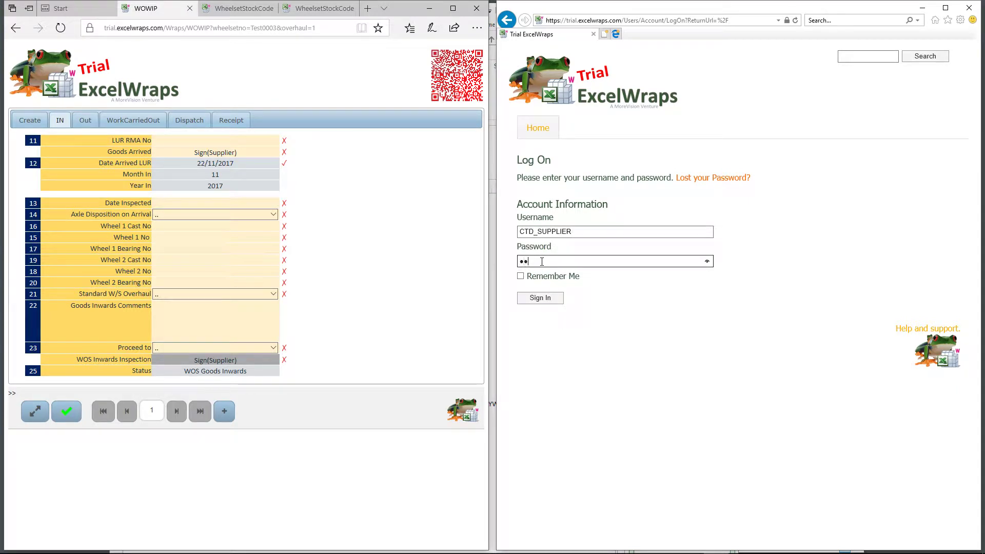
pyautogui.write('••••••••')
pyautogui.click(537, 300)
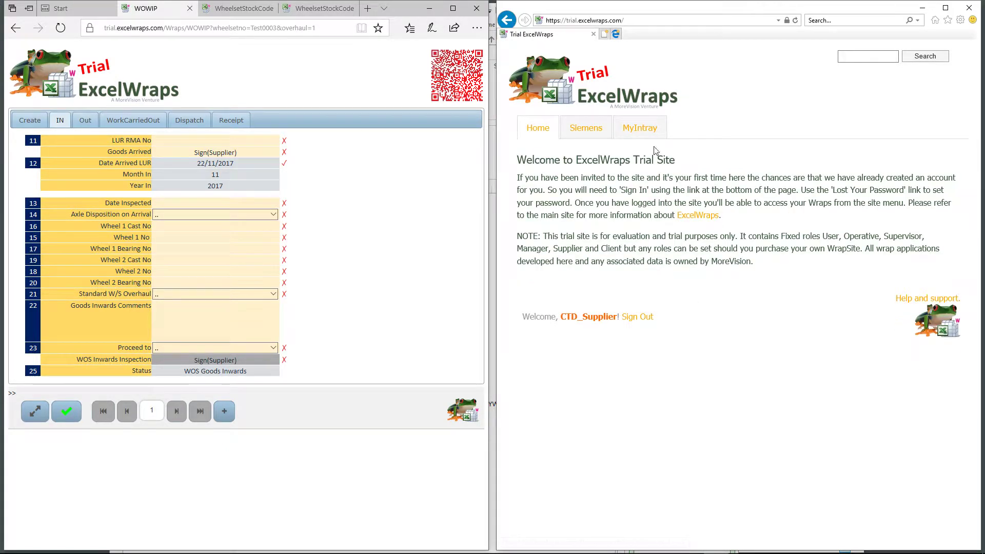
# Go to Siemens, MyIntray and list the WOWIP wraps awaiting signature
pyautogui.click(587, 133)
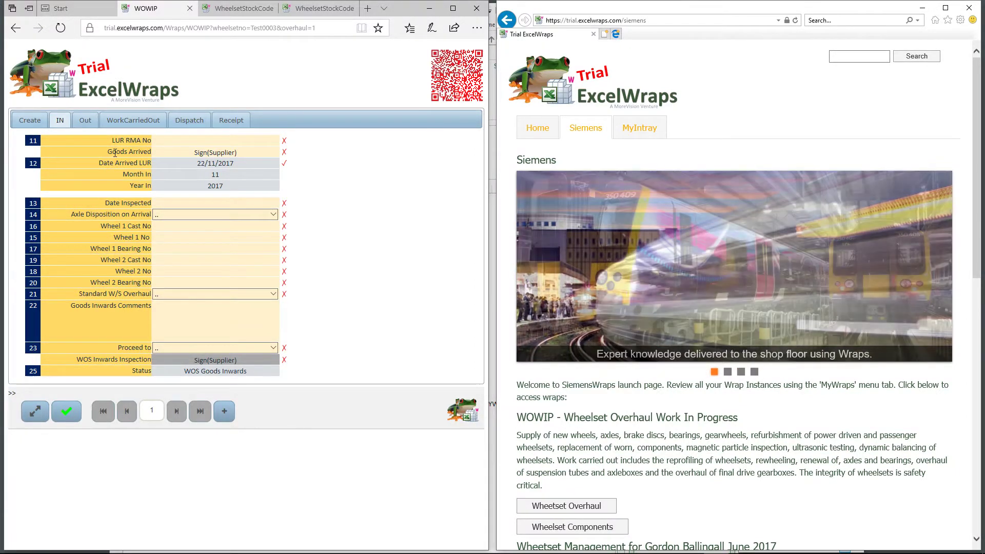
pyautogui.click(645, 135)
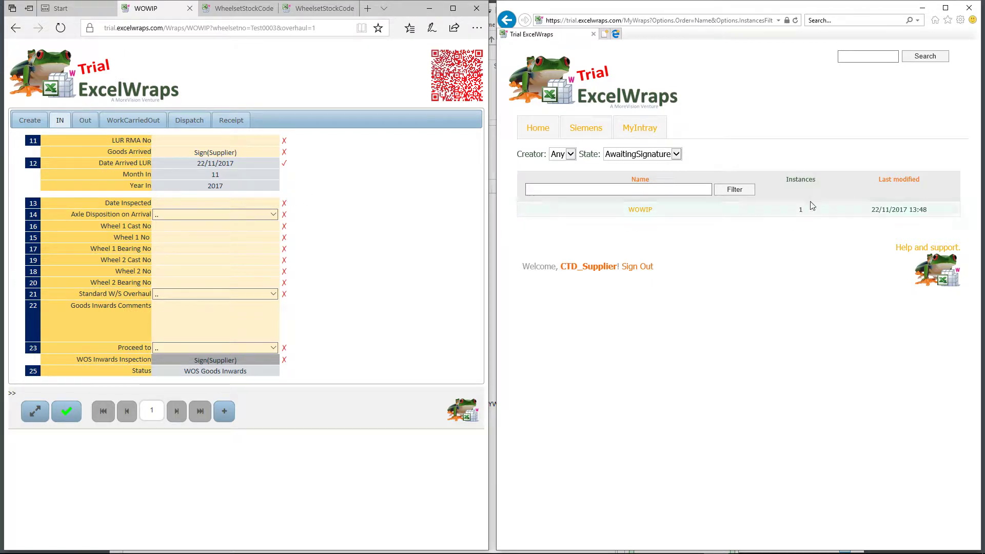
pyautogui.click(641, 210)
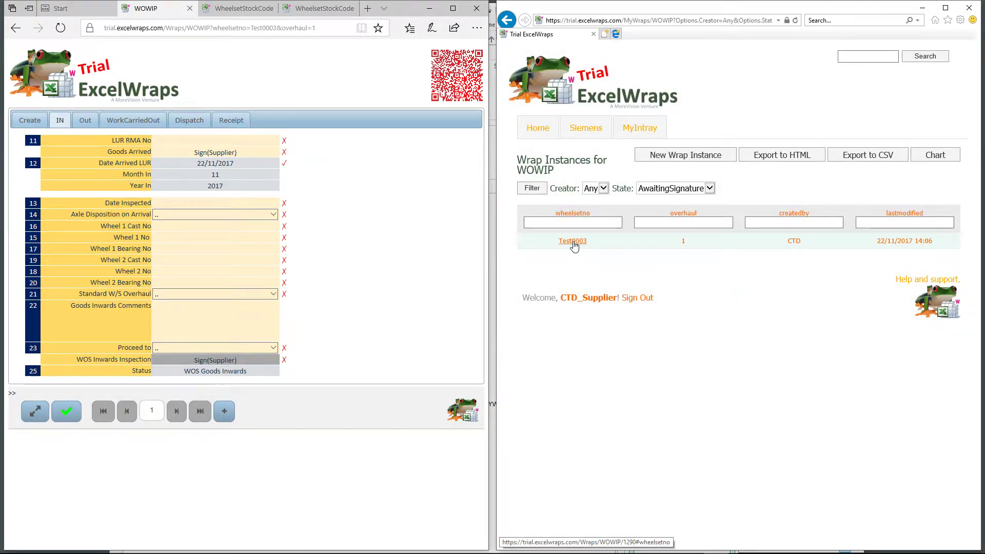
# Open the Test0003 wrap from the WOWIP instance list, returning to the list once
pyautogui.click(573, 242)
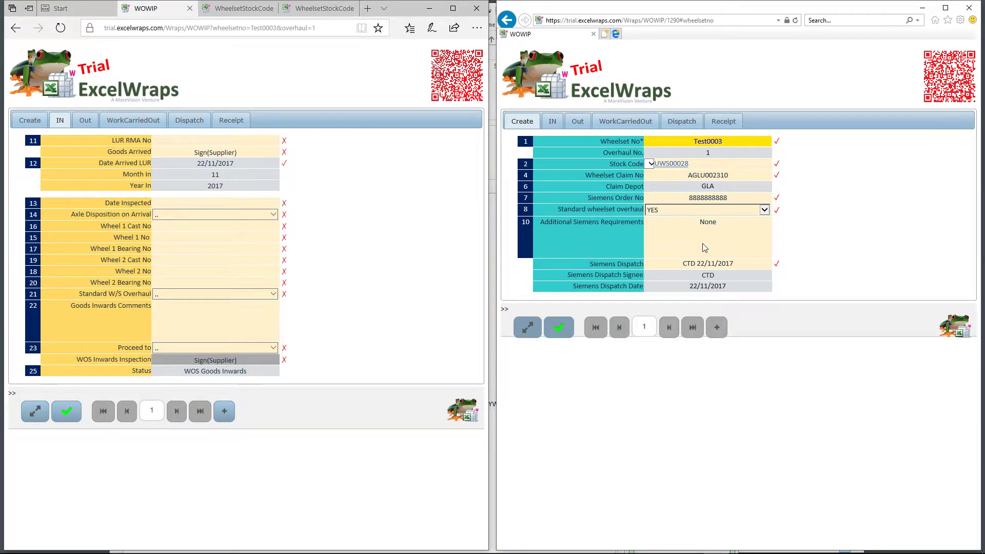
pyautogui.hotkey('alt', 'Left')
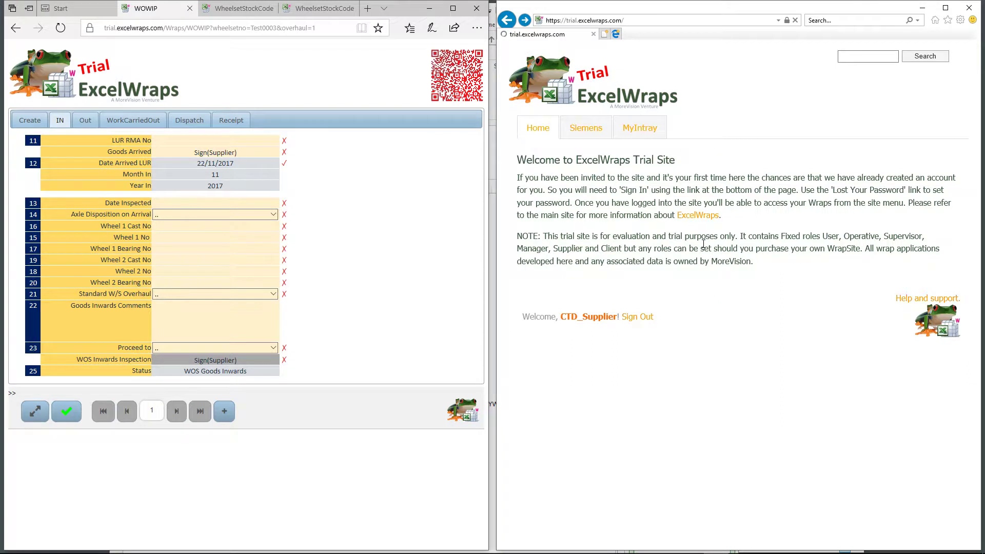
pyautogui.hotkey('alt', 'Left')
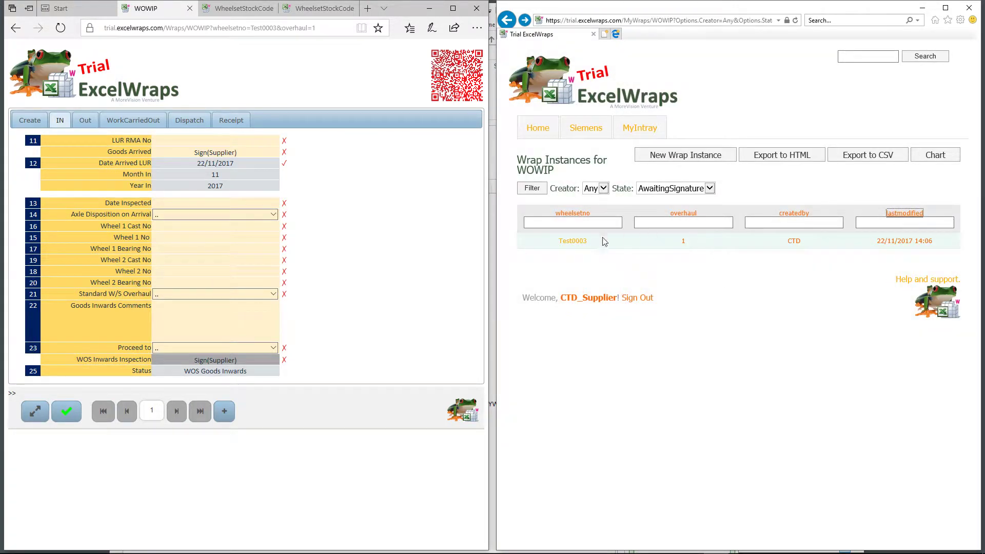
pyautogui.click(575, 243)
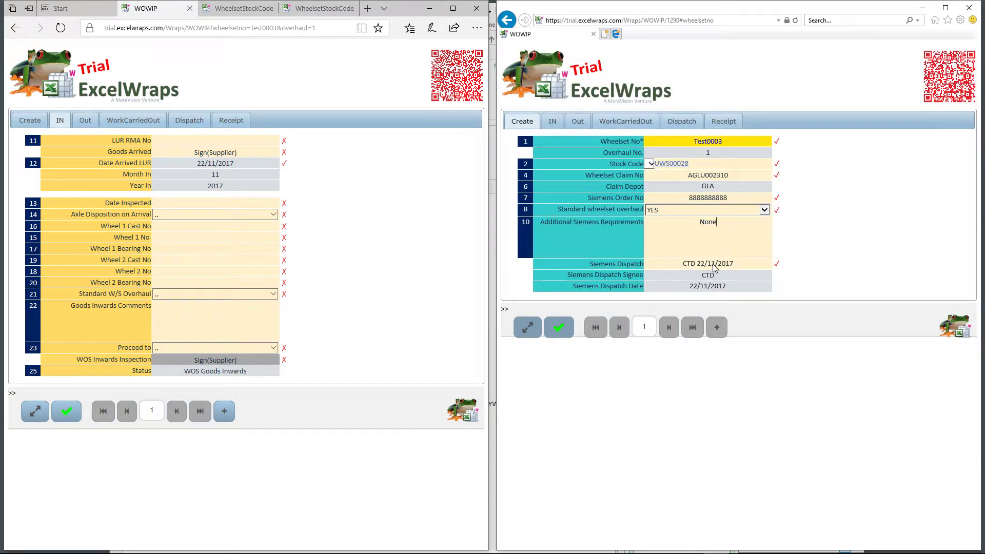
# Enter LUR RMA No RMA8979879 on the IN section and supplier-sign Goods Arrived
pyautogui.click(553, 124)
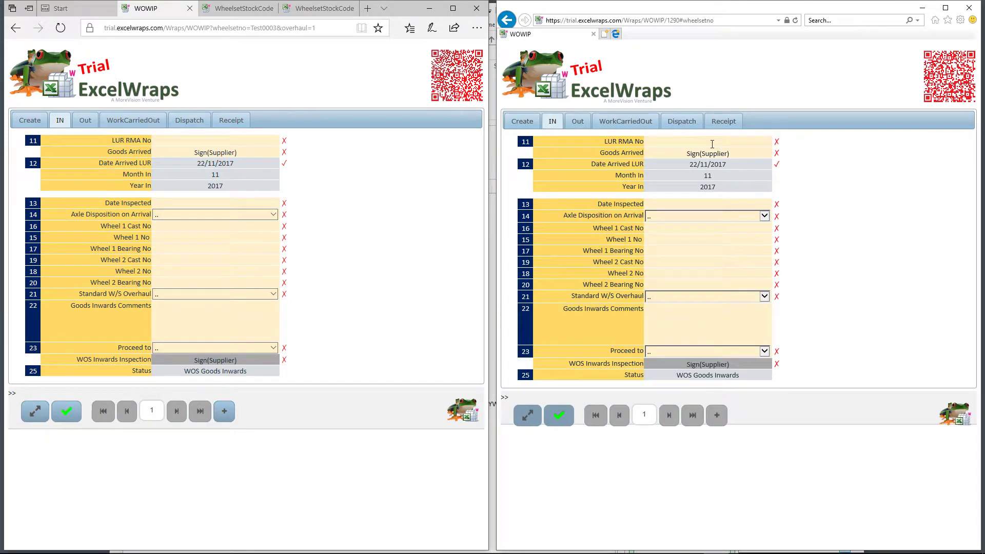
pyautogui.click(712, 144)
pyautogui.write('RMA8979879')
pyautogui.click(868, 172)
pyautogui.click(710, 154)
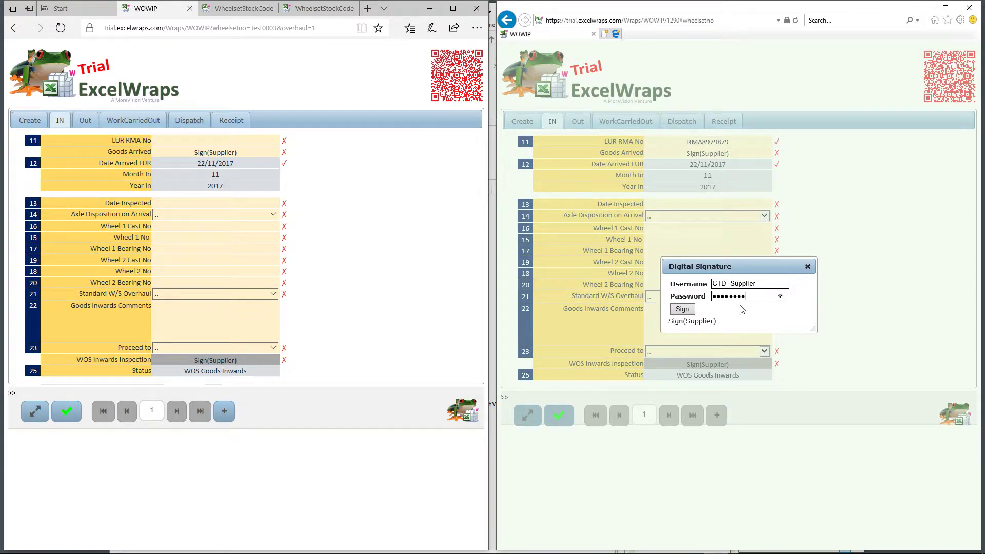
pyautogui.click(682, 308)
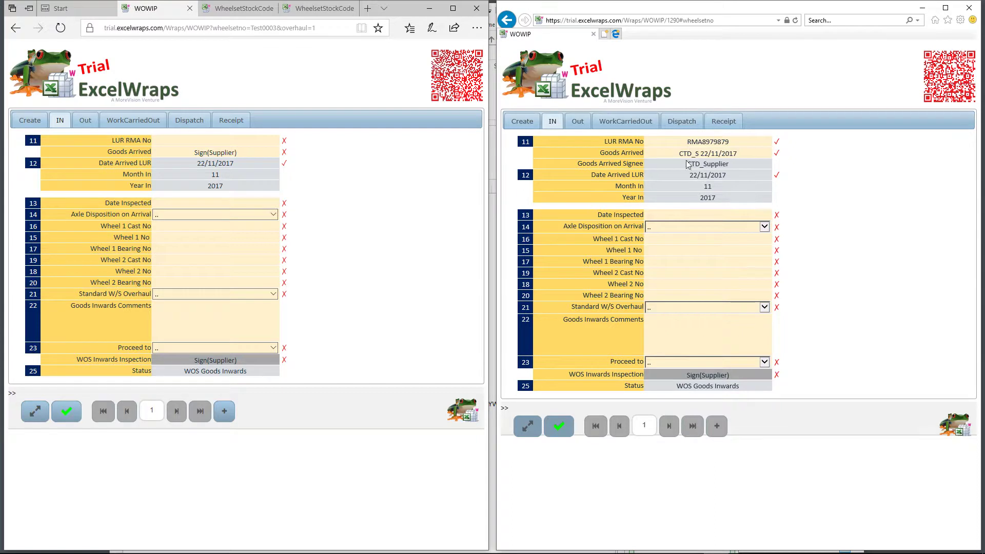
# Set Date Inspected to 22/11/2017 and Axle Disposition on Arrival to OK
pyautogui.click(710, 215)
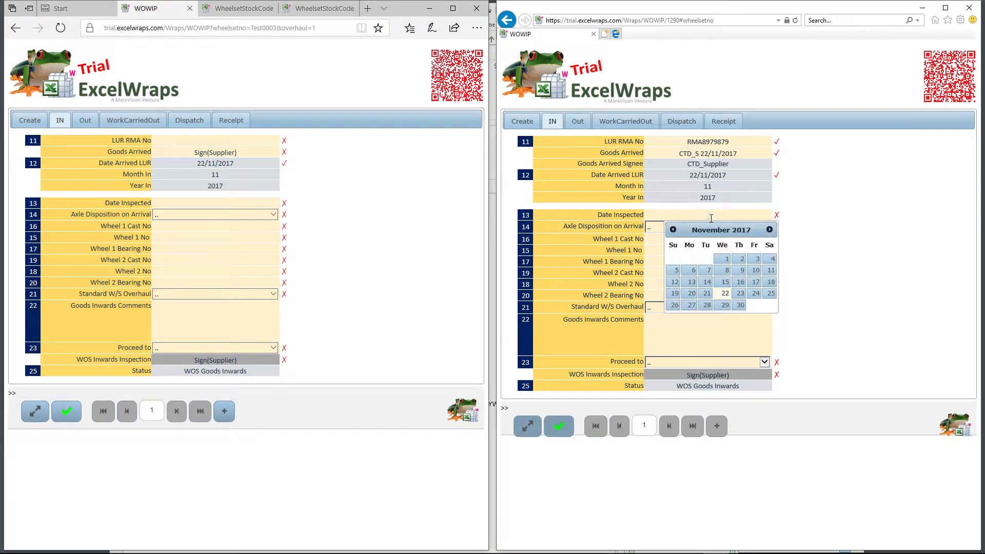
pyautogui.click(725, 294)
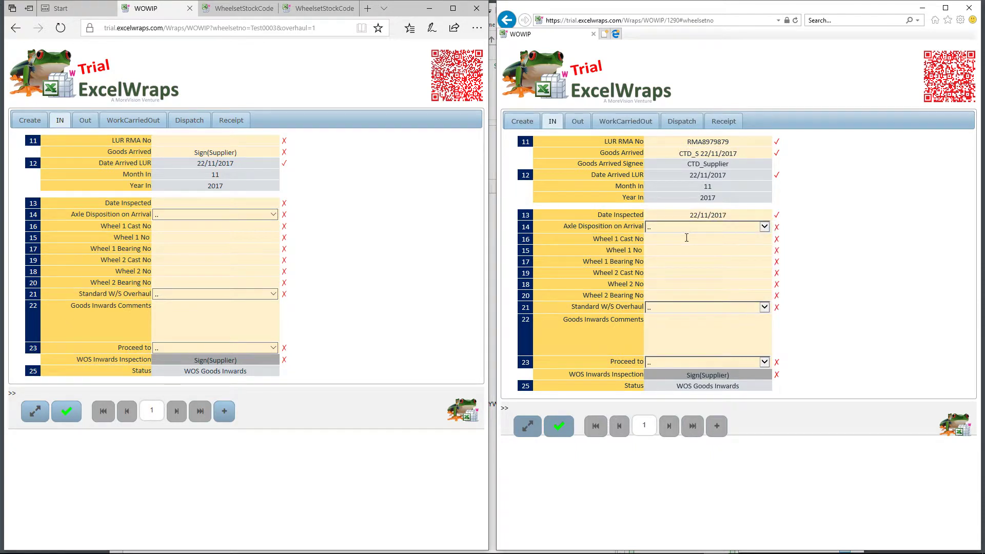
pyautogui.click(684, 228)
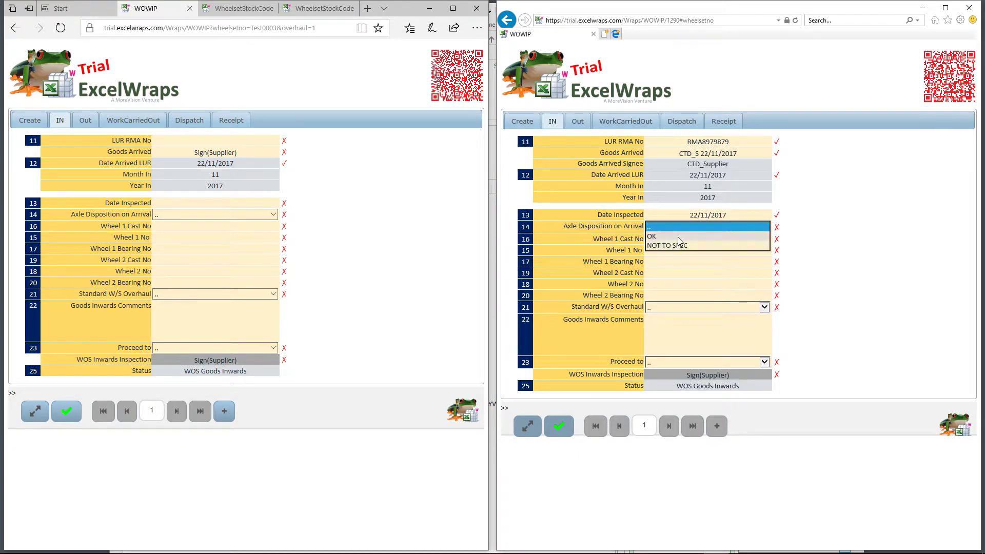
pyautogui.click(684, 236)
# Enter Wheel 1 Cast No E987987, Wheel 1 No 55 and Bearing No 9798
pyautogui.click(694, 243)
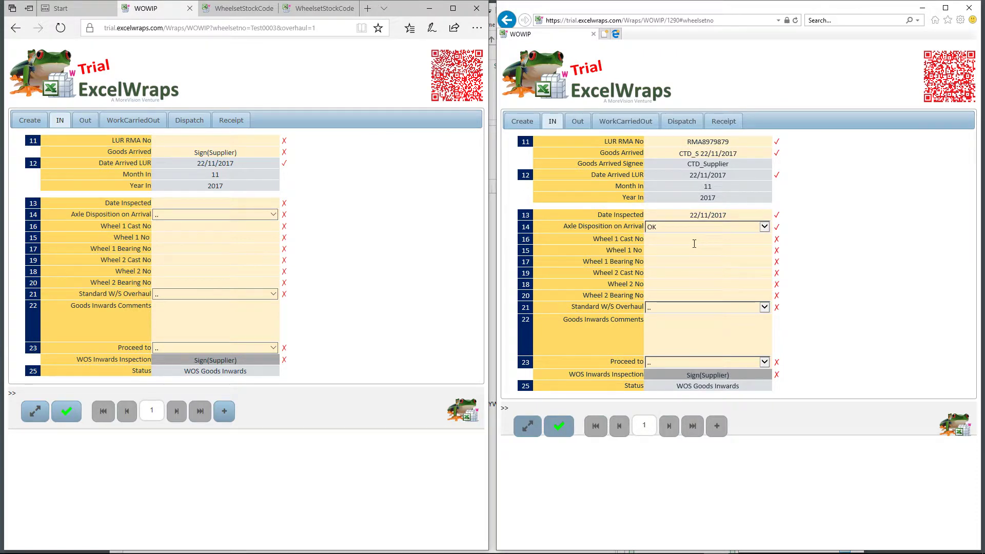
pyautogui.moveTo(629, 238)
pyautogui.write('E987987')
pyautogui.click(800, 266)
pyautogui.click(739, 253)
pyautogui.write('55')
pyautogui.click(724, 262)
pyautogui.write('9798')
pyautogui.click(722, 276)
# Enter Wheel 2 Cast No E87987, Wheel 2 No 77 and Bearing No 987984
pyautogui.write('E87987')
pyautogui.click(723, 281)
pyautogui.write('77')
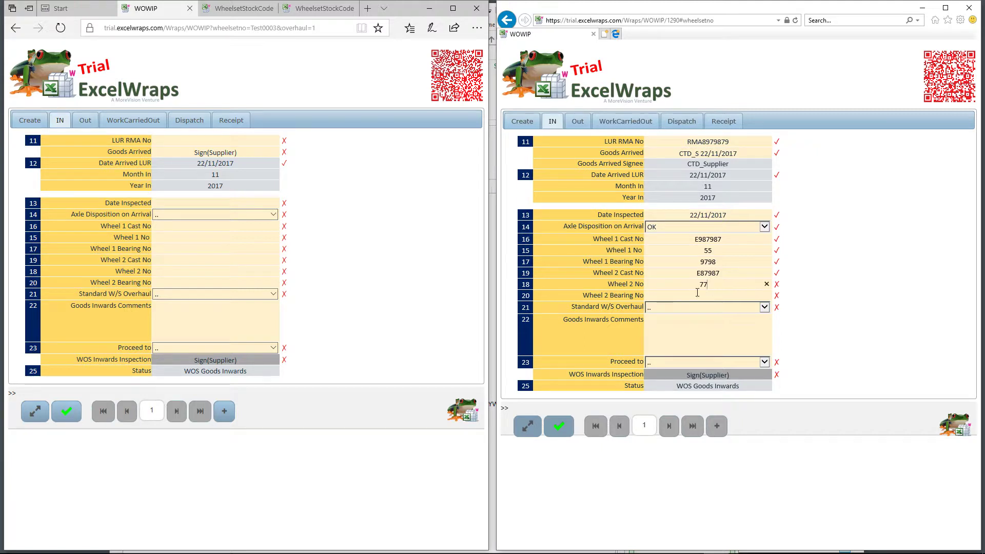
pyautogui.click(697, 293)
pyautogui.write('987984')
pyautogui.click(739, 312)
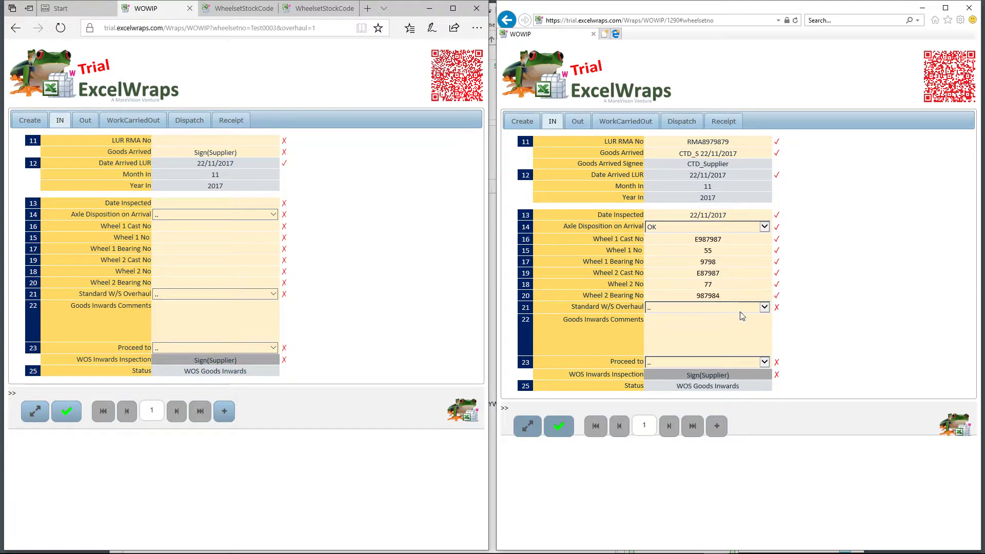
# Set Standard W/S Overhaul to YES and Proceed to Production
pyautogui.click(712, 310)
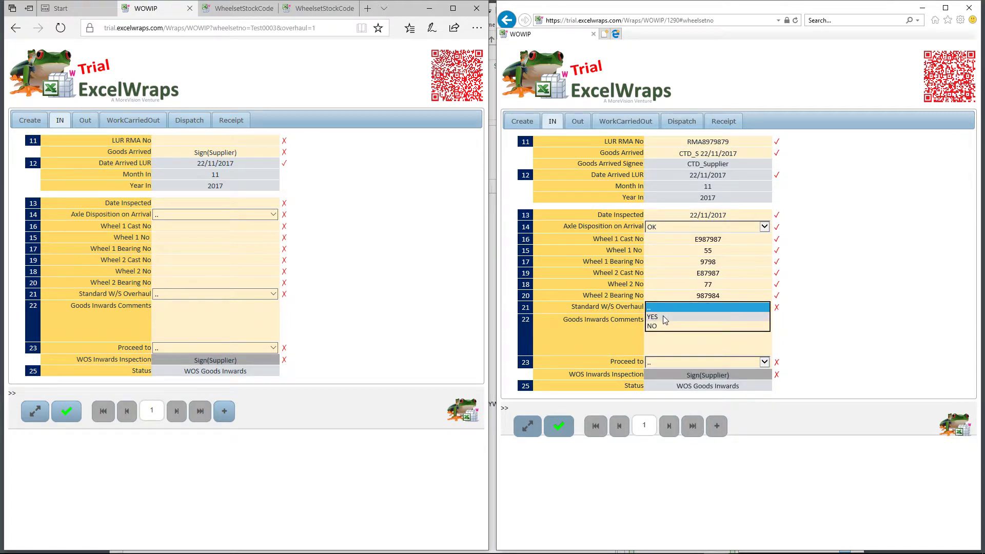
pyautogui.click(664, 318)
pyautogui.click(701, 333)
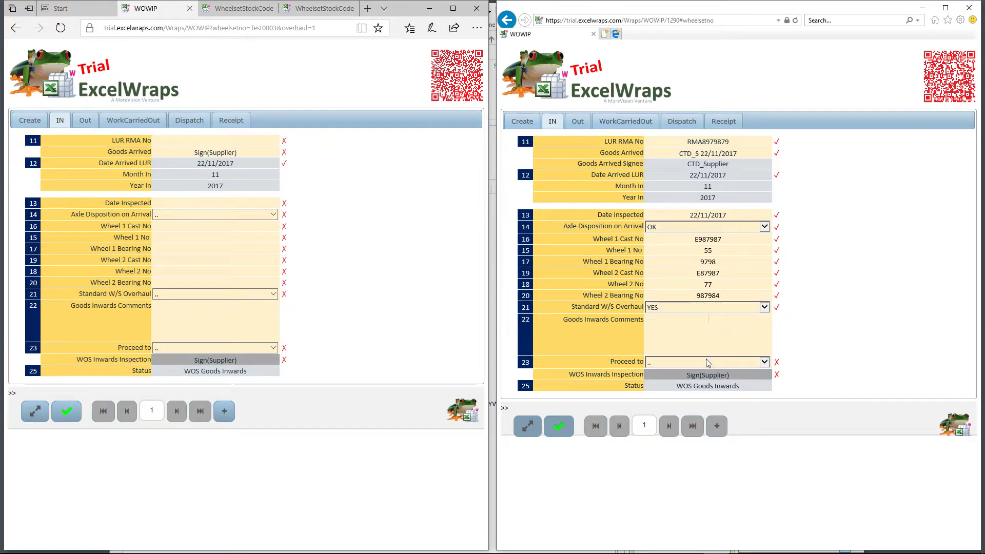
pyautogui.click(707, 362)
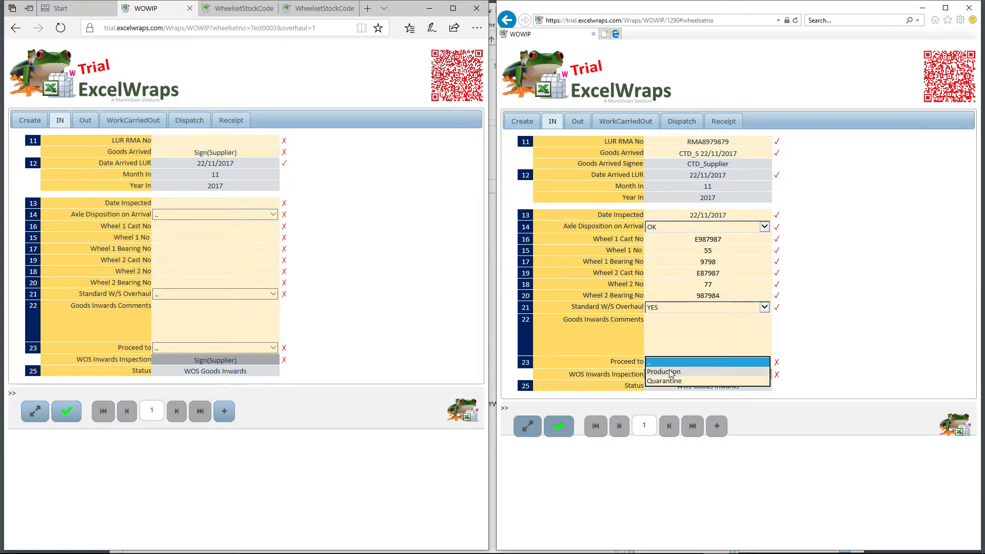
pyautogui.click(669, 373)
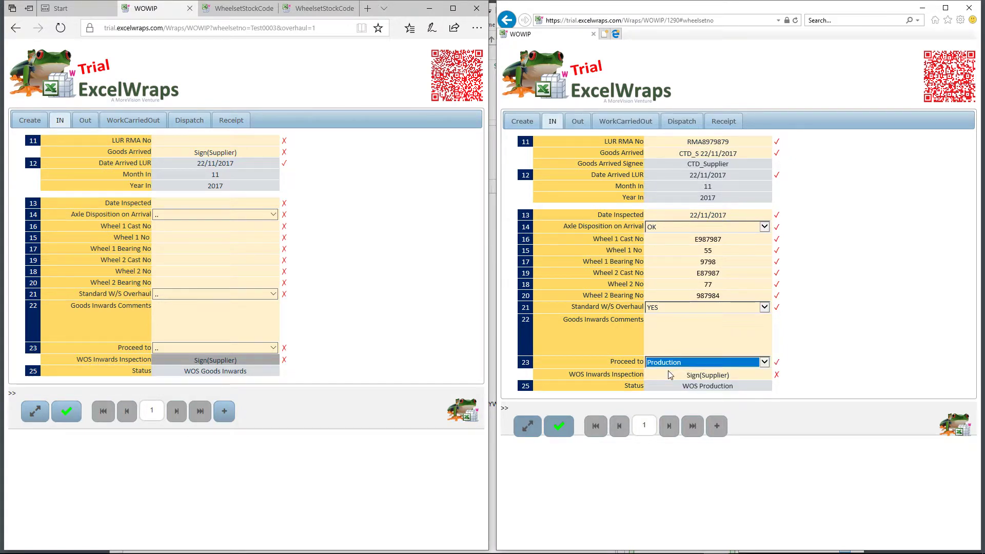
# Supplier-sign the WOS Inwards Inspection so its signee and date are recorded
pyautogui.click(707, 376)
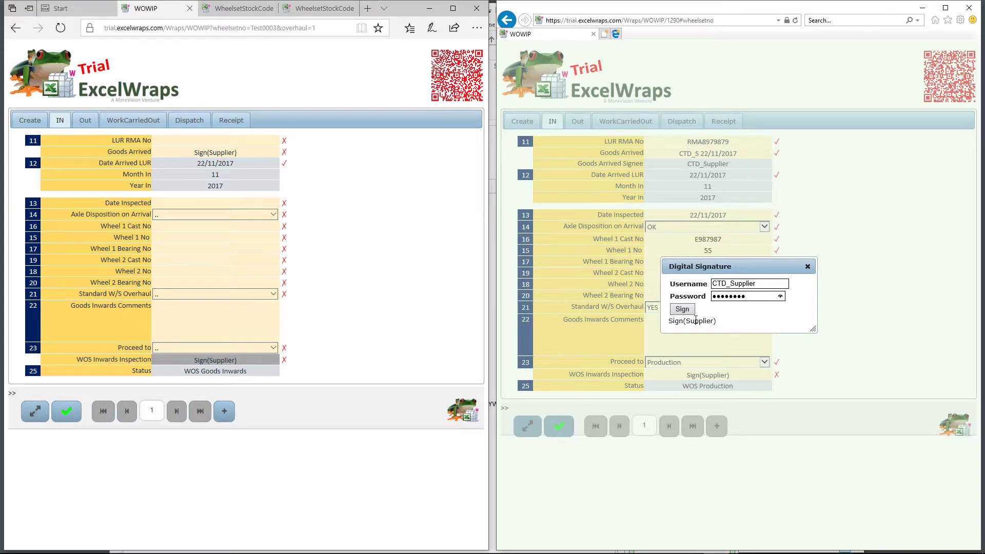
pyautogui.click(684, 310)
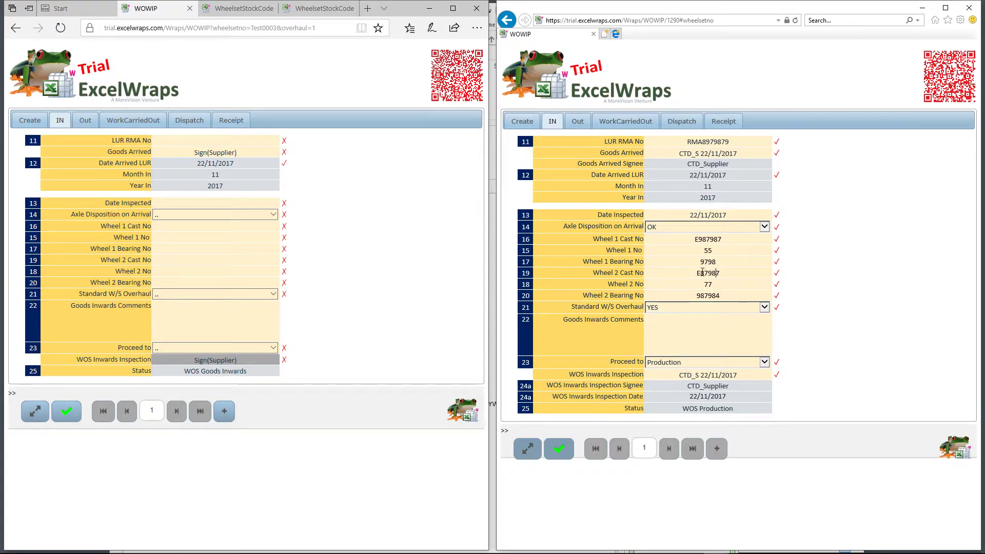
pyautogui.click(700, 273)
pyautogui.click(712, 272)
# On the Out section, enter New Axle No NA and MPI report ref Rep 987987
pyautogui.click(576, 121)
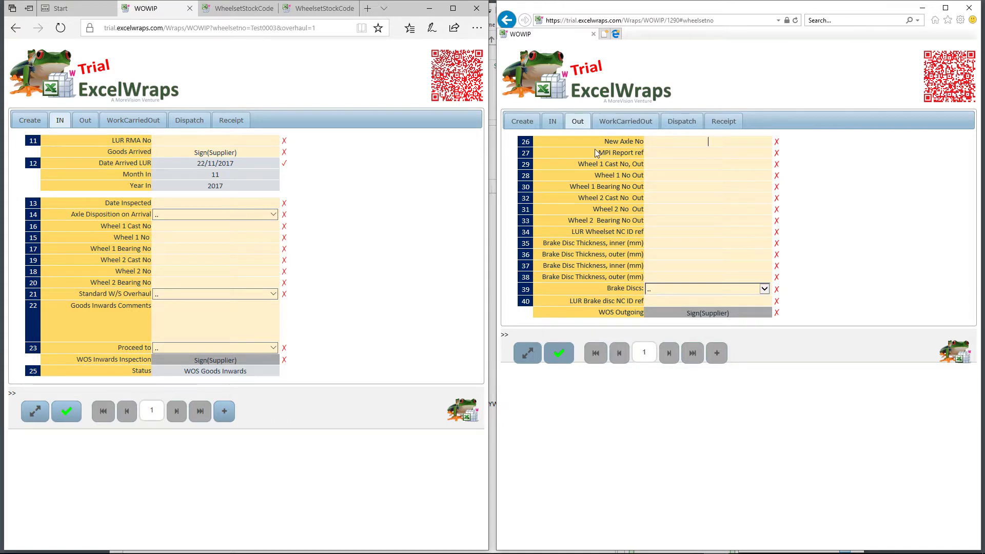
pyautogui.moveTo(626, 145)
pyautogui.write('NA')
pyautogui.click(683, 152)
pyautogui.write('Rep 987987')
pyautogui.click(711, 161)
# Enter outgoing Wheel 1 Cast No E987987, Wheel No 5 and Bearing No 987987
pyautogui.write('E987987')
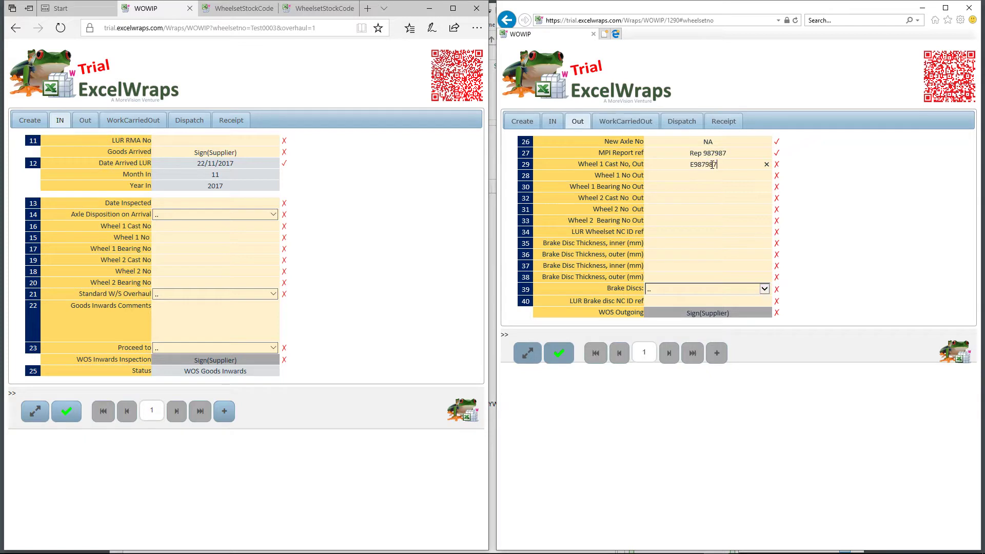
pyautogui.press('Tab')
pyautogui.write('5')
pyautogui.press('Tab')
pyautogui.write('987987')
pyautogui.press('Tab')
# Enter outgoing Wheel 2 Cast No E4646, No 55, Bearing 98794, Wheelset NC ref 987987
pyautogui.write('E4646')
pyautogui.press('Tab')
pyautogui.write('55')
pyautogui.press('Tab')
pyautogui.write('98794')
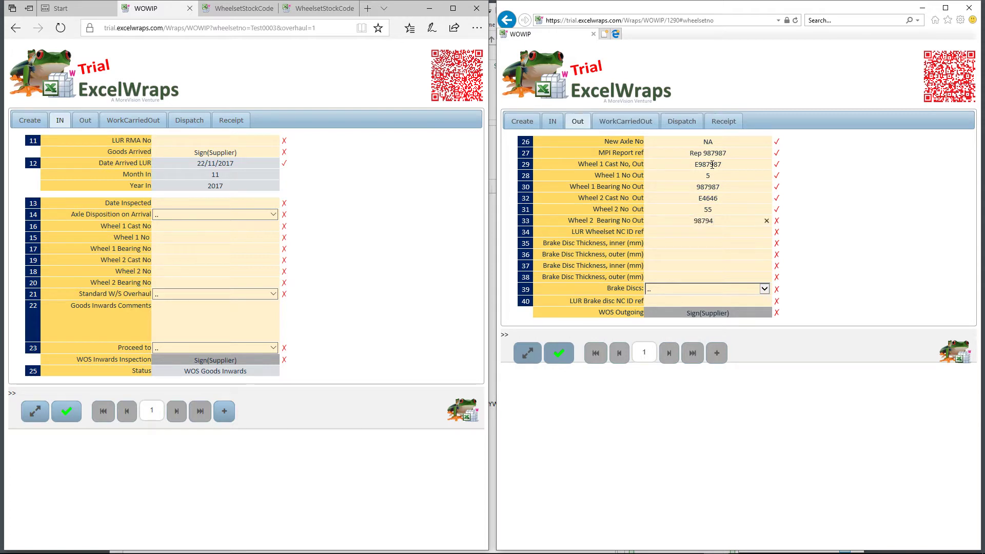
pyautogui.press('Tab')
pyautogui.write('987987')
pyautogui.press('Tab')
# Record the brake discs as NEW with all four thicknesses set to 7
pyautogui.click(765, 288)
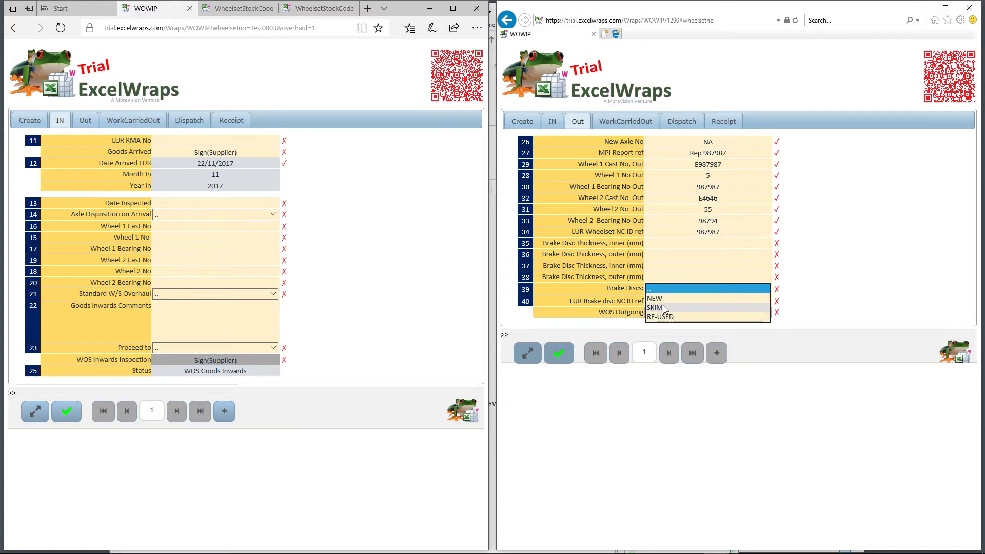
pyautogui.click(662, 298)
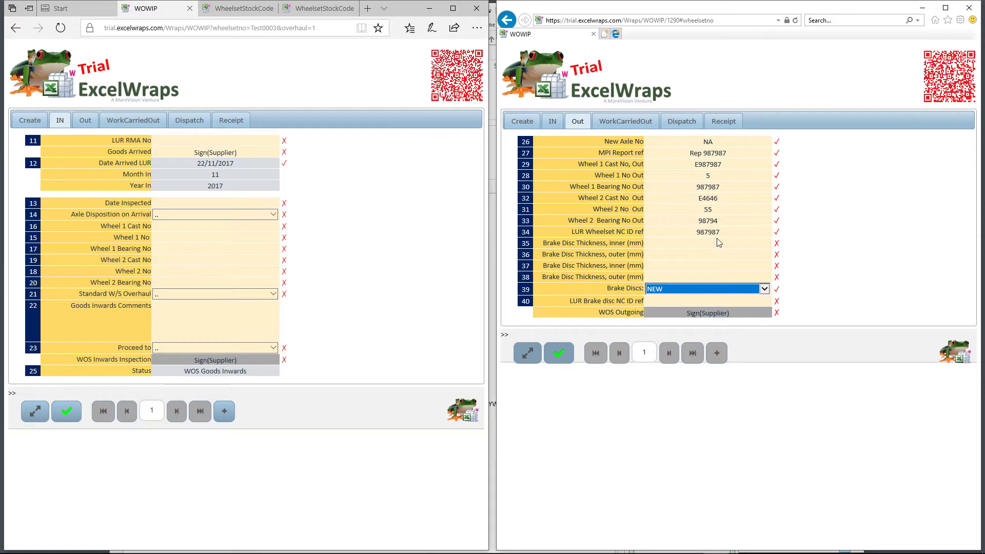
pyautogui.click(710, 243)
pyautogui.write('7')
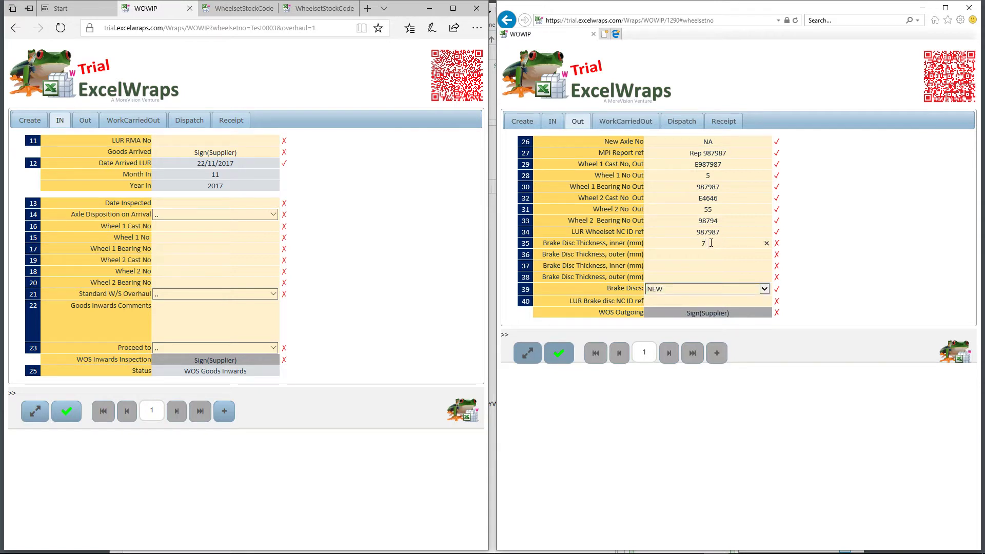
pyautogui.press('Tab')
pyautogui.write('7')
pyautogui.press('Tab')
pyautogui.write('7')
pyautogui.press('Tab')
pyautogui.write('7')
pyautogui.click(808, 281)
# Enter the LUR Brake disc NC ID ref 78979
pyautogui.click(722, 303)
pyautogui.write('78979')
pyautogui.click(823, 300)
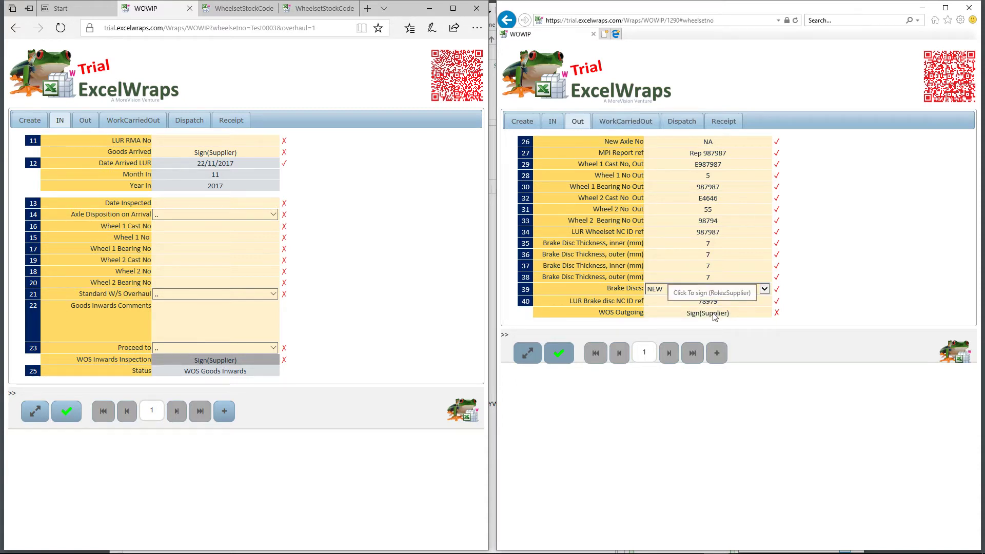
# Supplier-sign WOS Outgoing with the password and bring up the WorkCarriedOut section
pyautogui.click(715, 316)
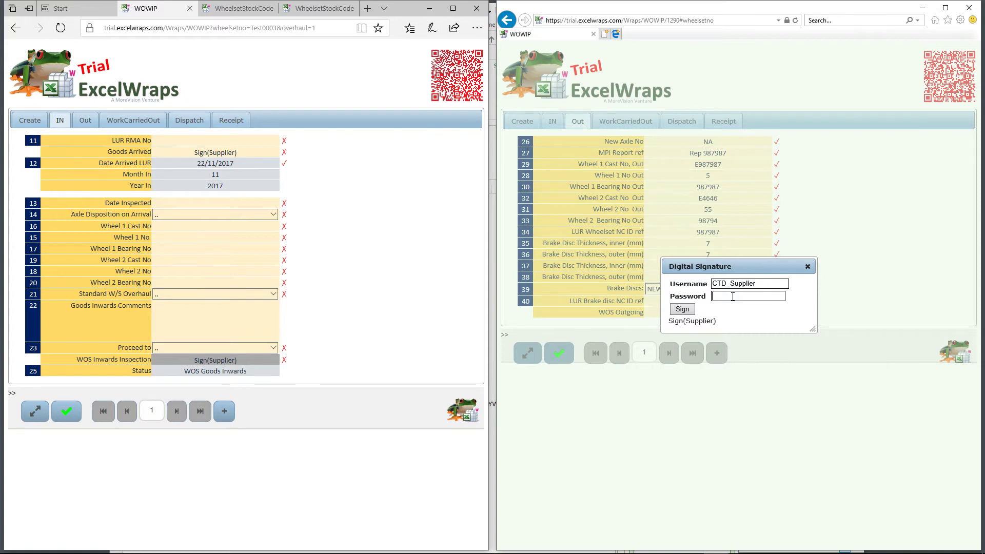
pyautogui.write('********')
pyautogui.click(682, 310)
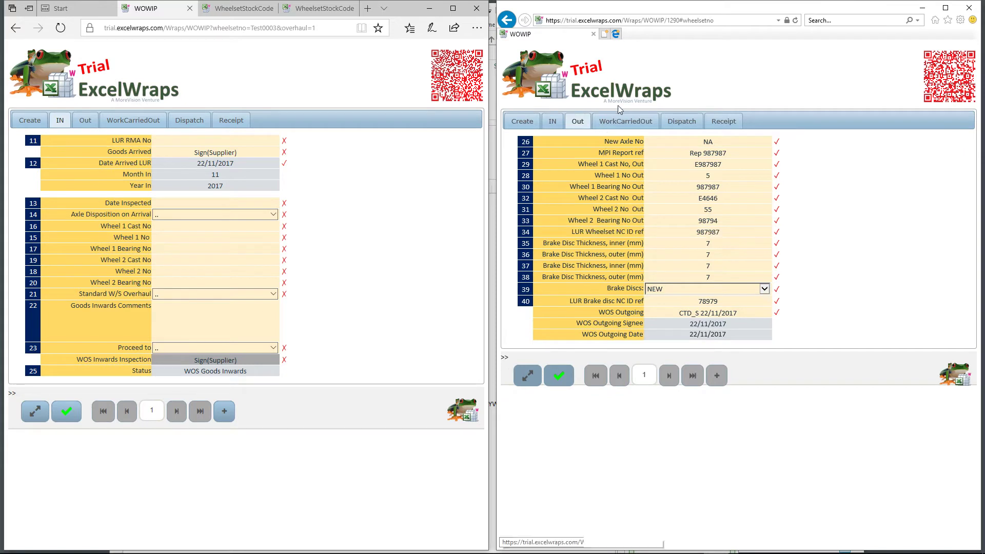
pyautogui.click(628, 123)
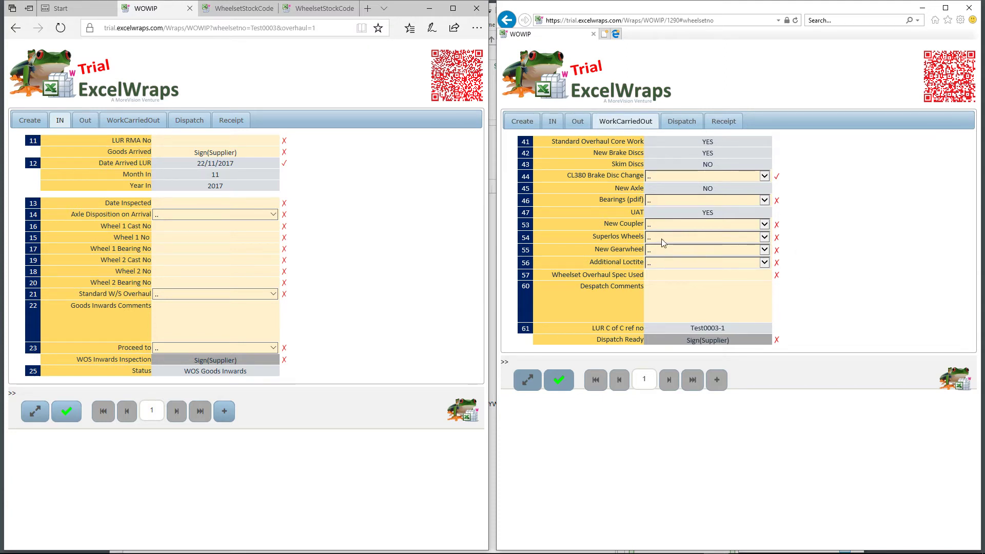
# Check the Dispatch and IN sections, ending on Receipt with Return Confirmed unsigned
pyautogui.click(674, 125)
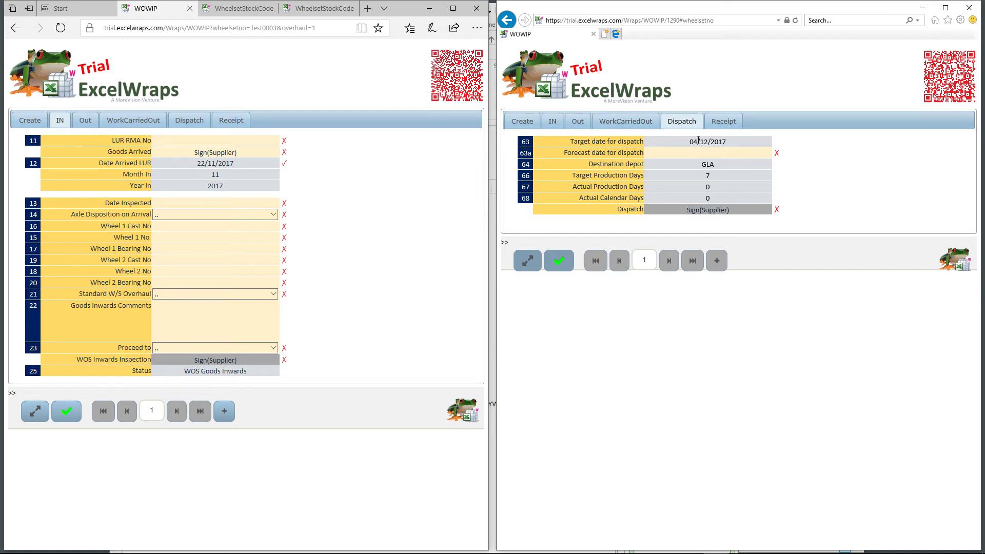
pyautogui.click(563, 124)
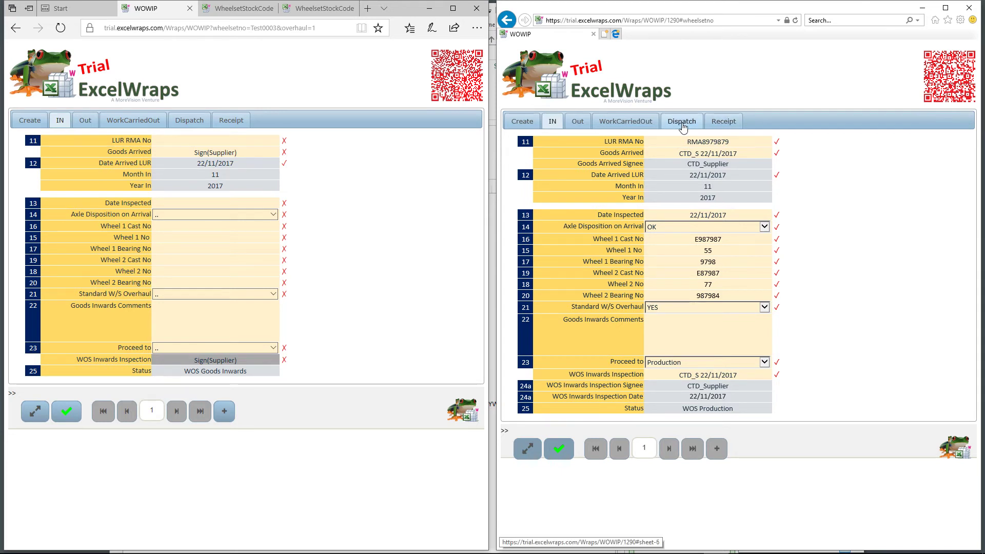
pyautogui.click(683, 127)
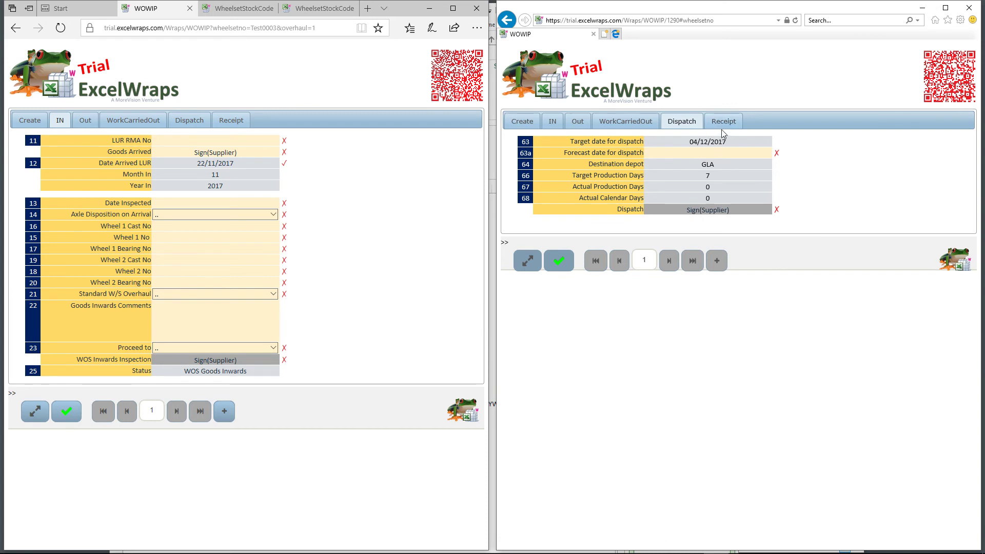
pyautogui.click(724, 121)
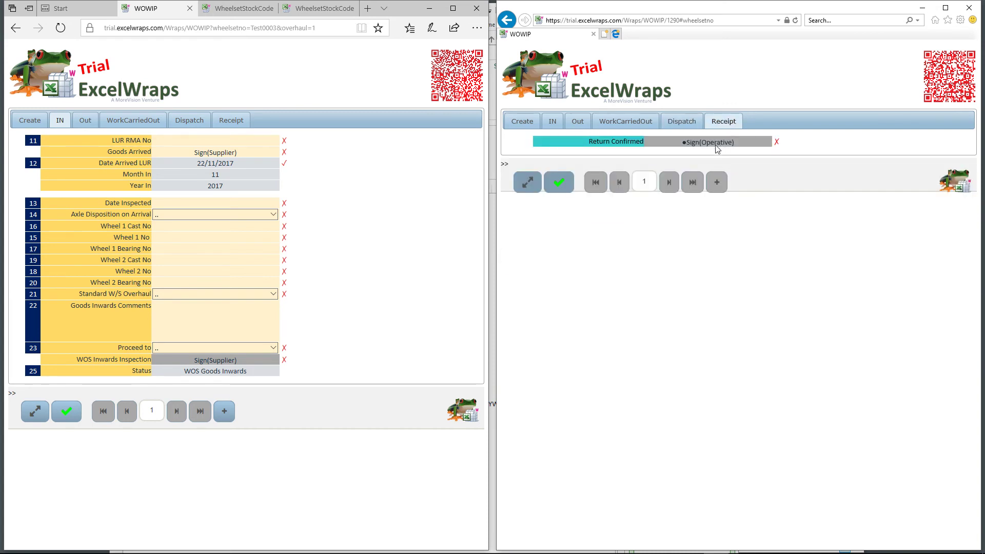